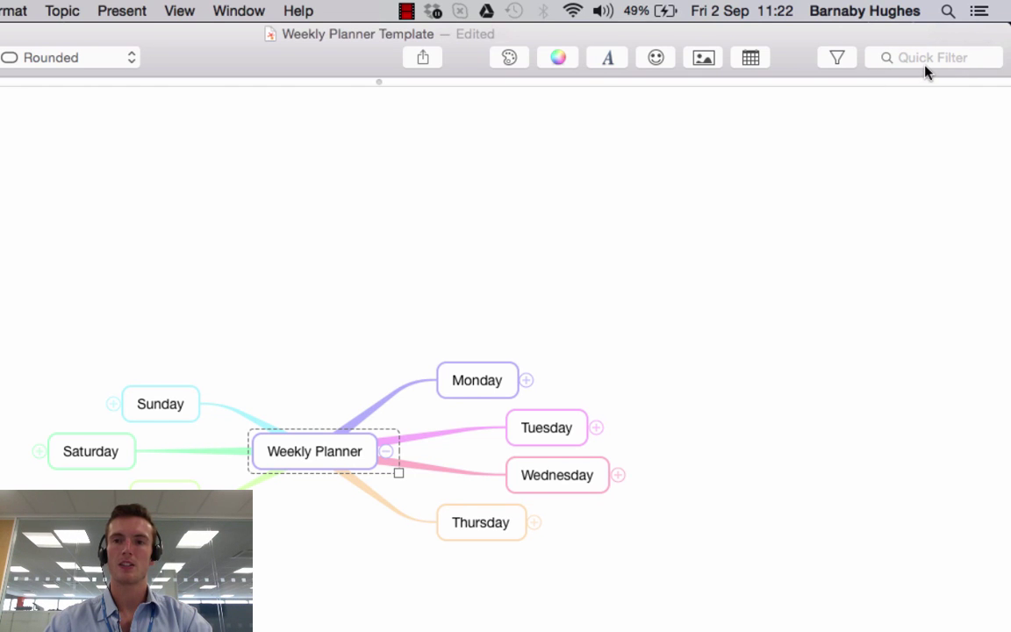
{"action": "left_click", "coordinate": [902, 55]}
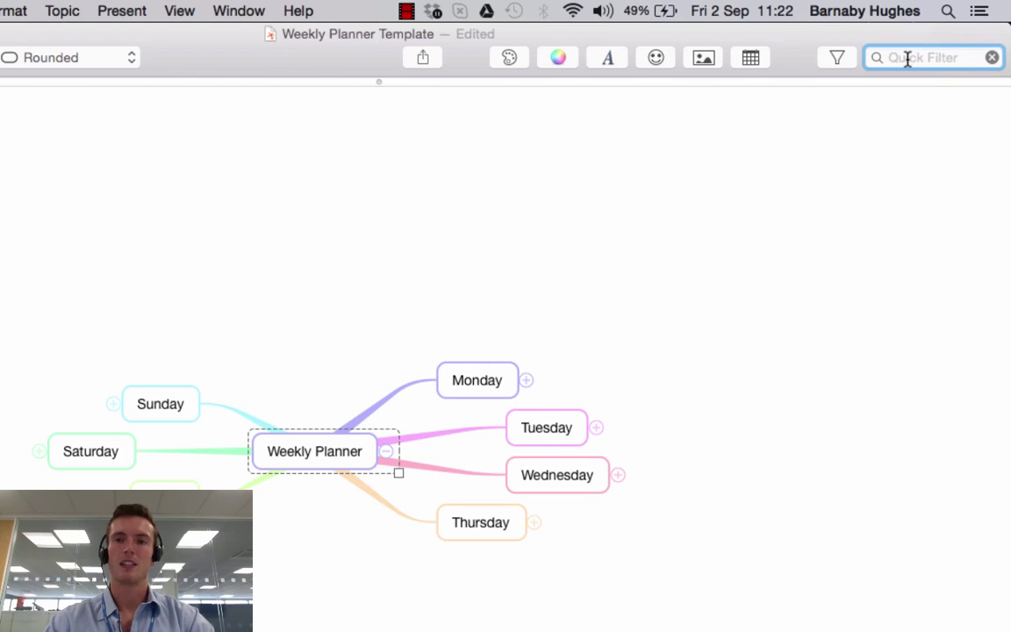
{"action": "type", "text": "Monday"}
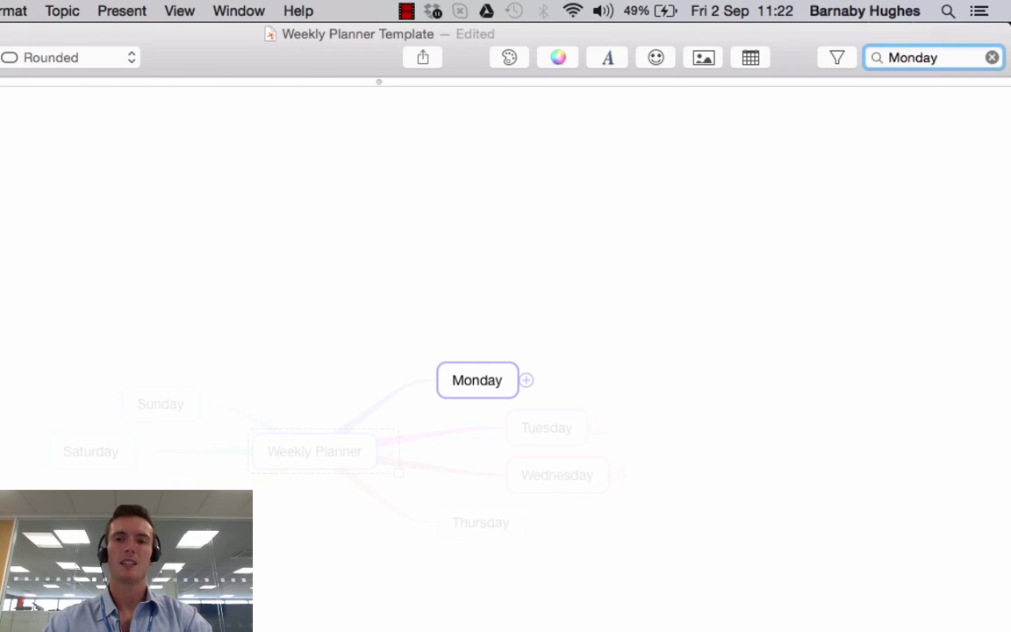
{"action": "left_click", "coordinate": [907, 57]}
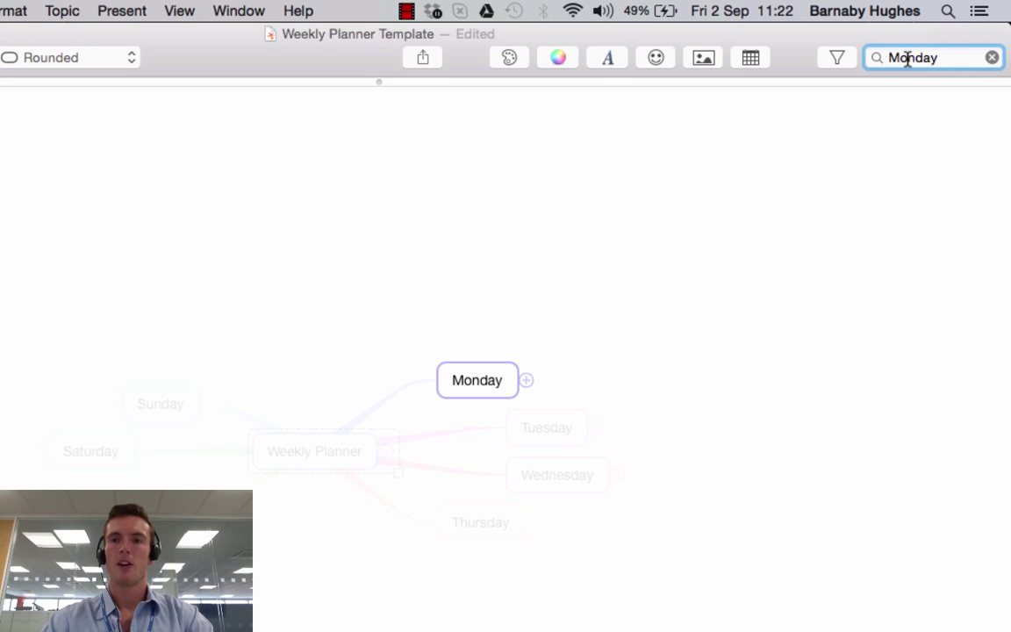
{"action": "key", "text": "BackSpace"}
{"action": "key", "text": "BackSpace"}
{"action": "key", "text": "BackSpace"}
{"action": "key", "text": "BackSpace"}
{"action": "key", "text": "BackSpace"}
{"action": "key", "text": "BackSpace"}
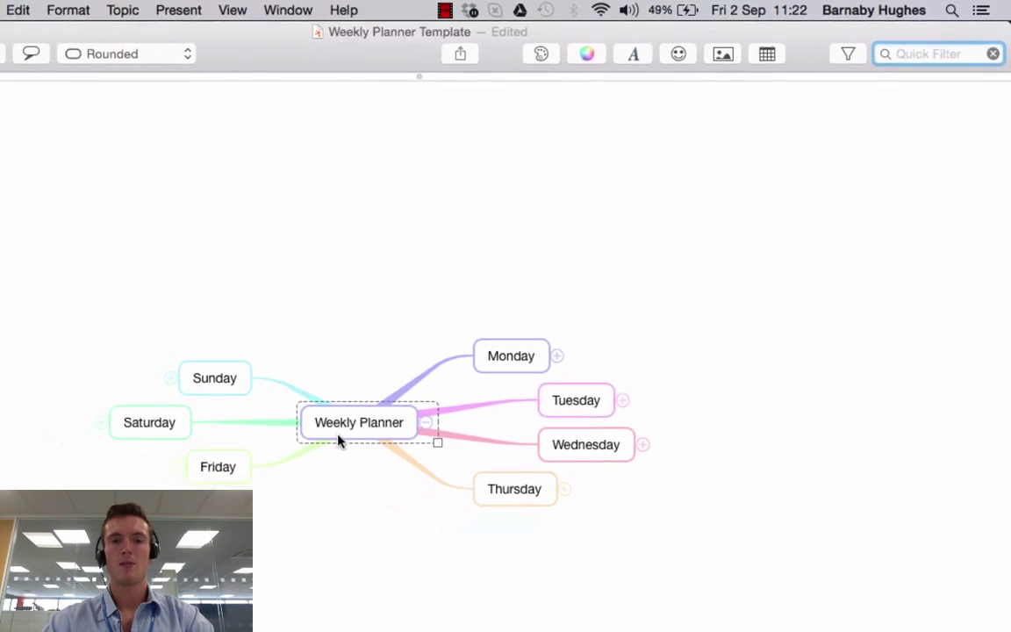
- Review the Weekly Planner topic's Show/Hide levels options without changing anything
{"action": "right_click", "coordinate": [294, 466]}
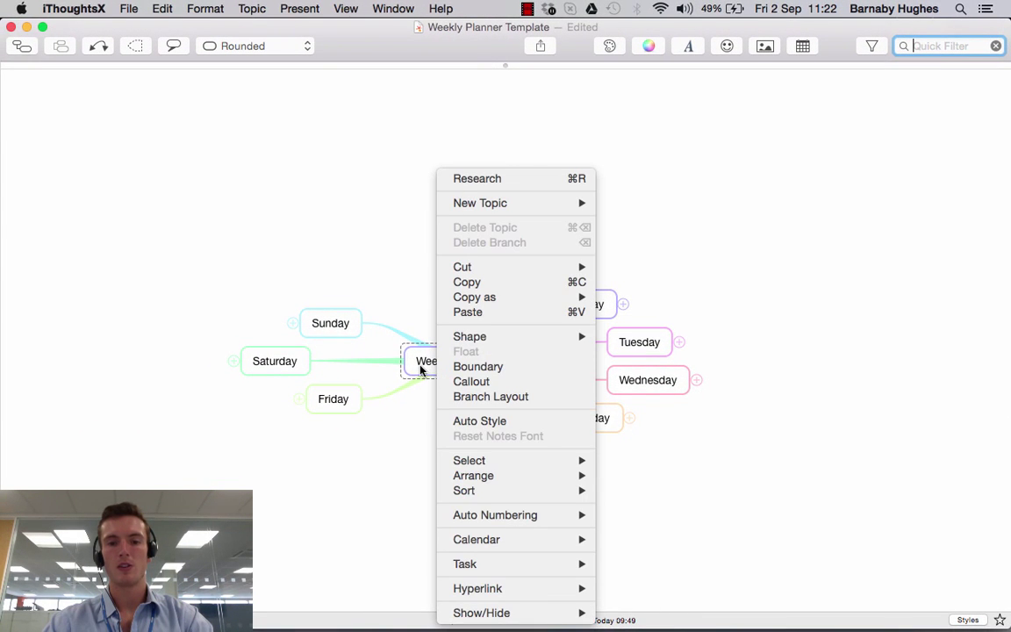
{"action": "mouse_move", "coordinate": [510, 615]}
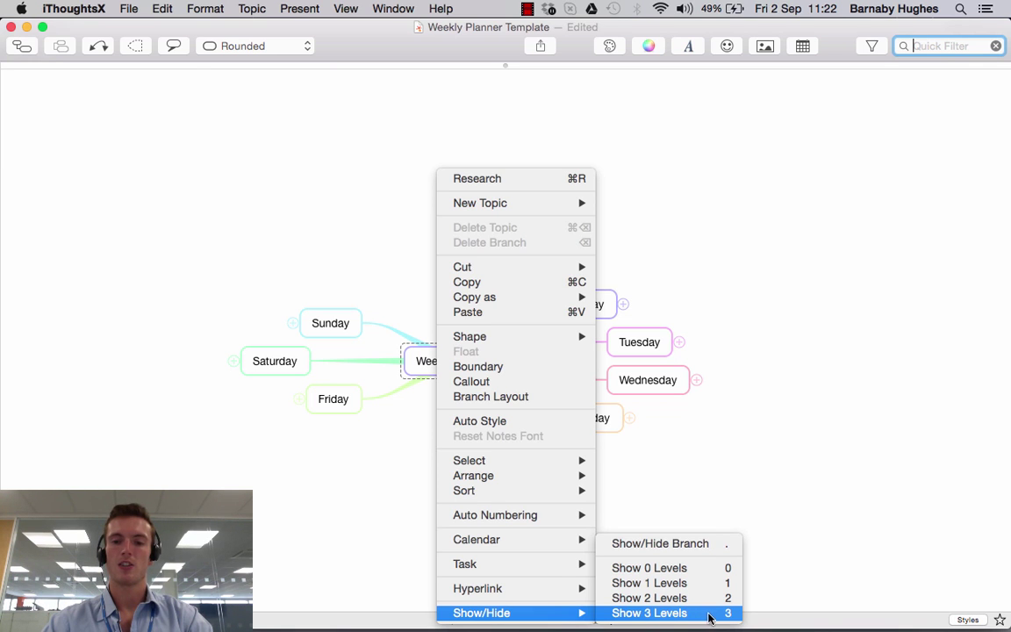
{"action": "left_click", "coordinate": [423, 389]}
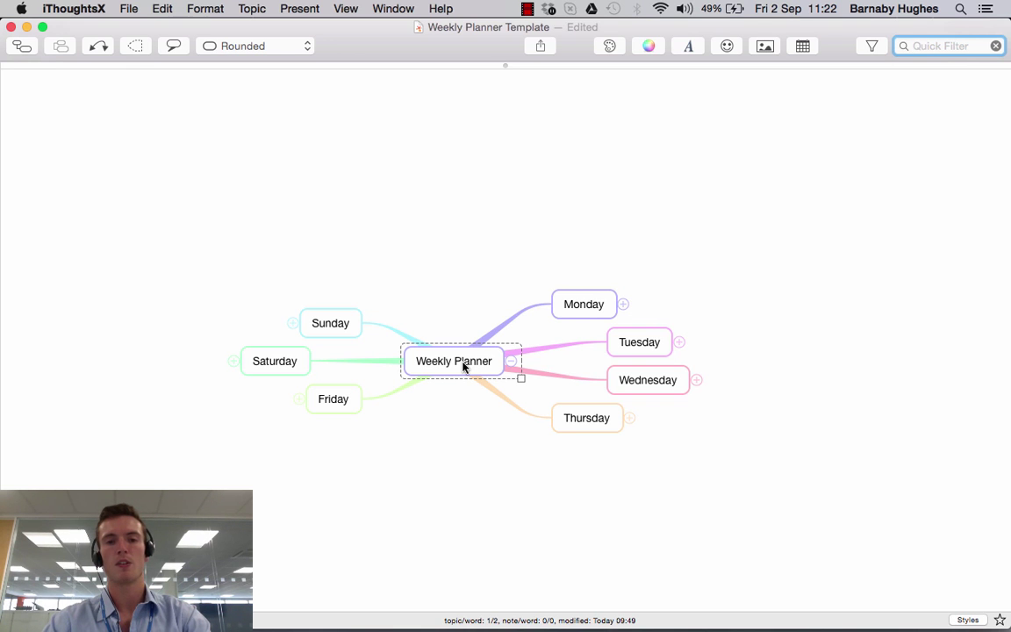
- Expand Weekly Planner to three levels so each day shows AM, PM and To-Dos
{"action": "type", "text": "3"}
{"action": "key", "text": "BackSpace"}
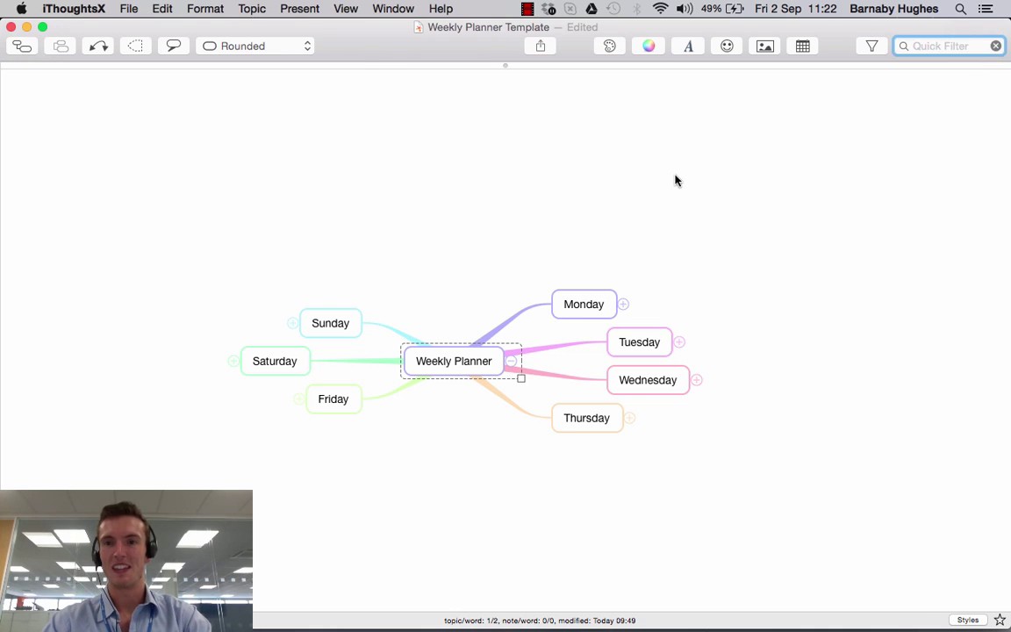
{"action": "left_click", "coordinate": [598, 223]}
{"action": "left_click", "coordinate": [443, 368]}
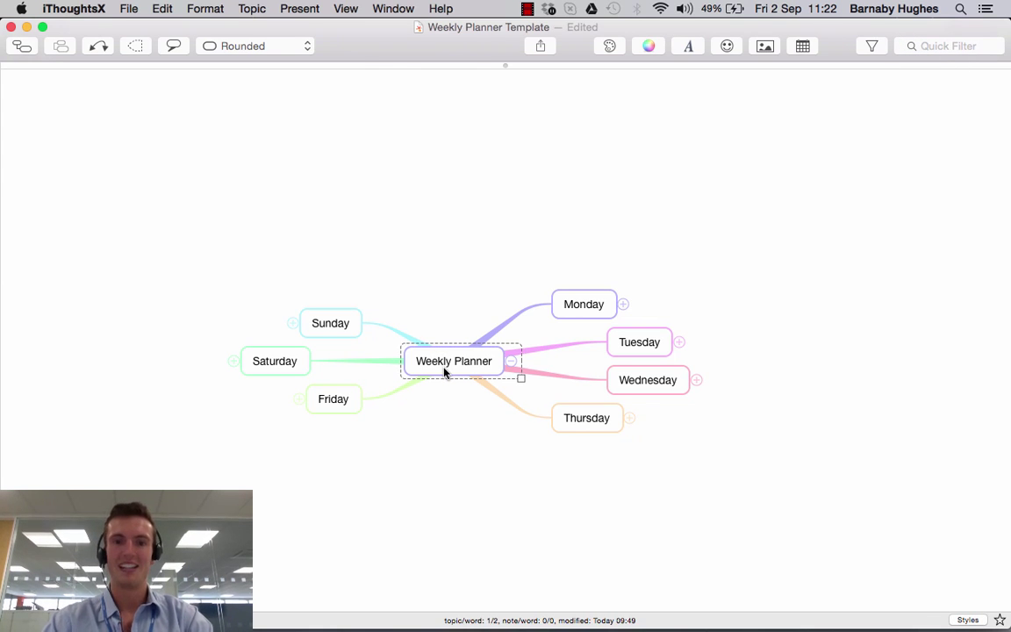
{"action": "key", "text": "super+Right"}
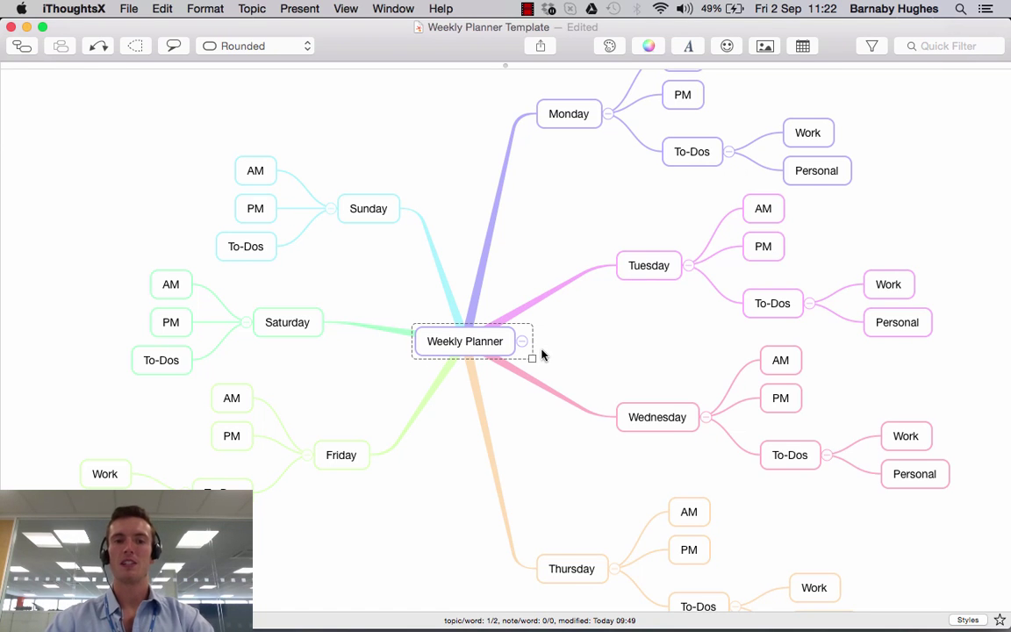
- Quick-filter the map to 'AM' topics, scroll through the results, then clear the filter
{"action": "left_click", "coordinate": [937, 44]}
{"action": "type", "text": "AM"}
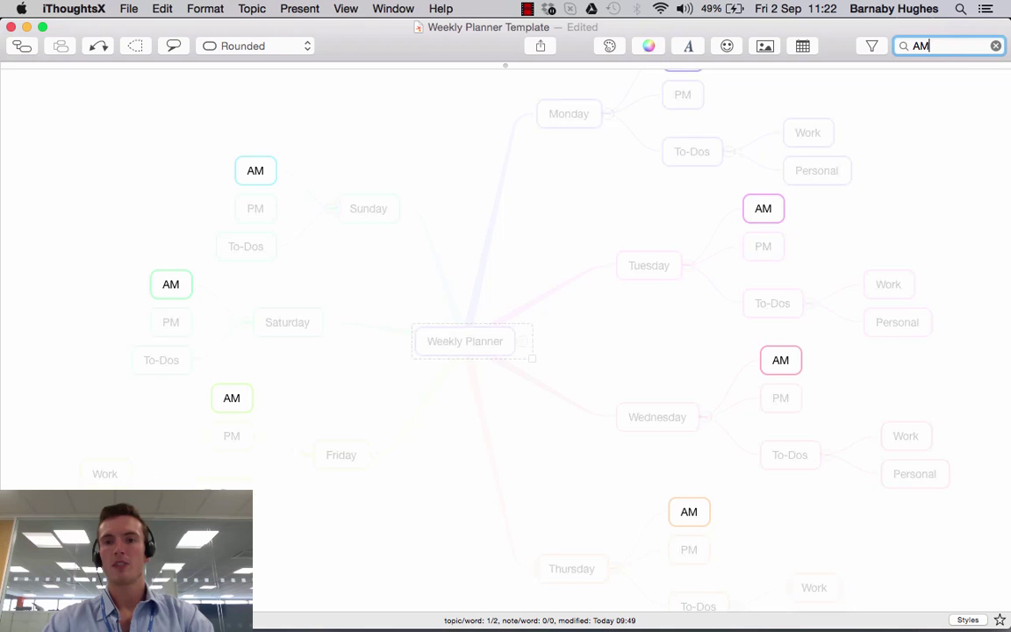
{"action": "scroll", "coordinate": [738, 228], "scroll_direction": "up", "scroll_amount": 2}
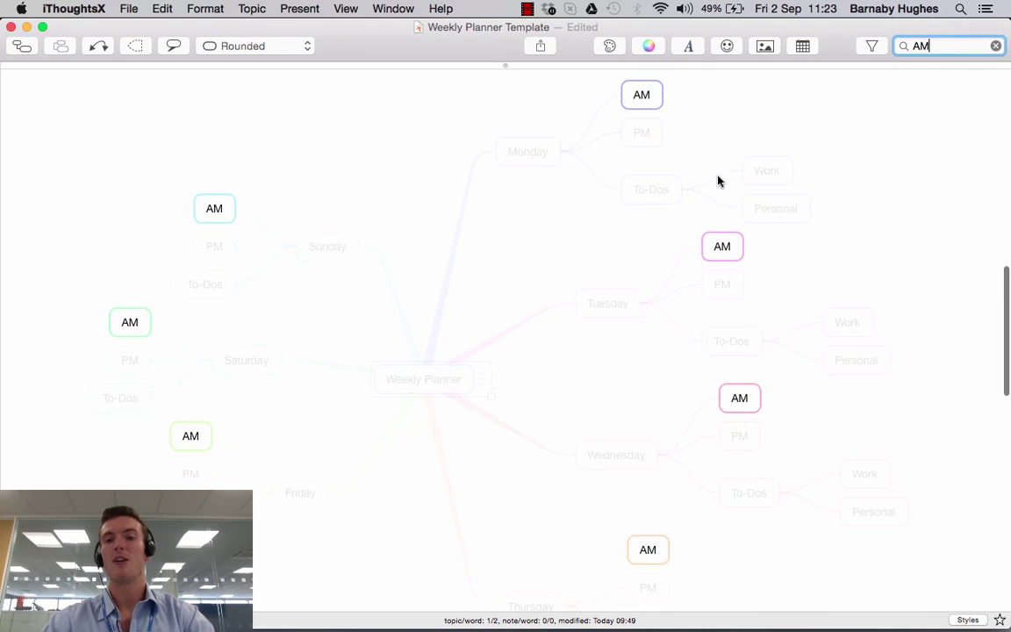
{"action": "scroll", "coordinate": [718, 379], "scroll_direction": "down", "scroll_amount": 1}
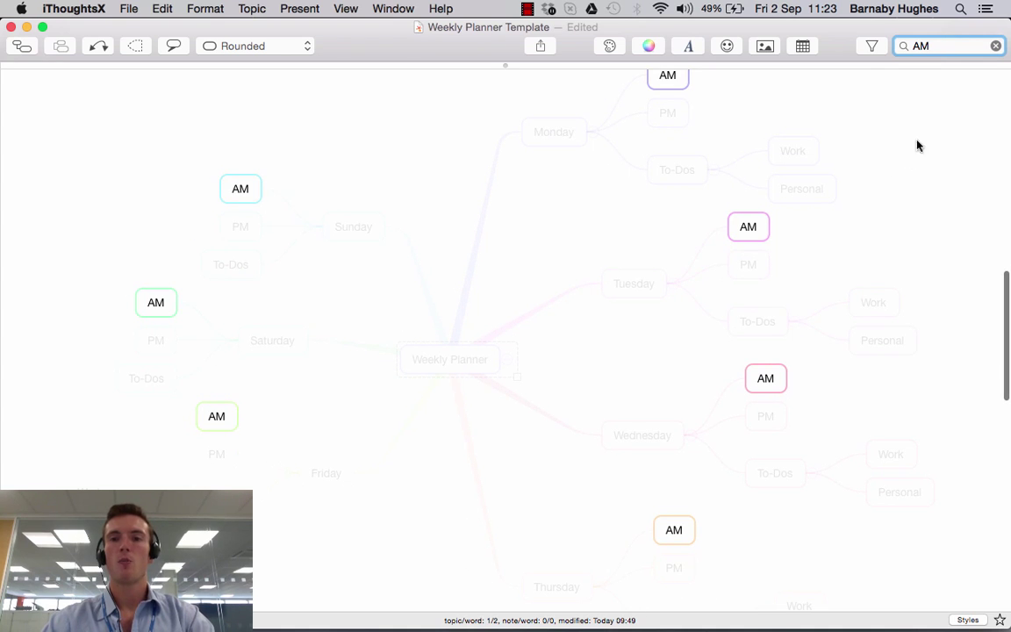
{"action": "key", "text": "super+a"}
{"action": "left_click", "coordinate": [996, 48]}
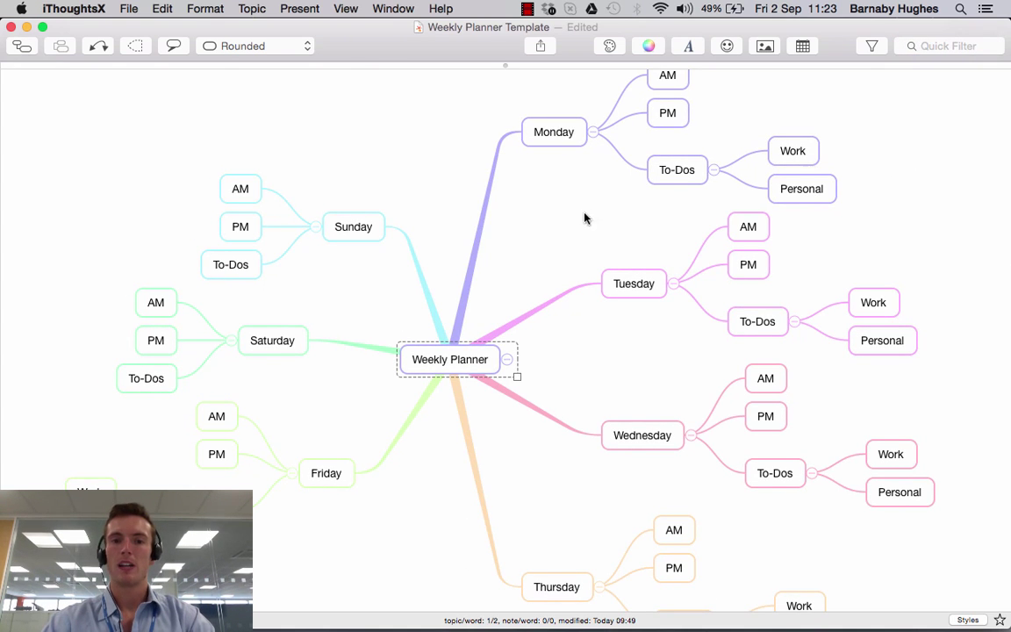
- Fold the Weekly Planner map back to one level showing only the seven days
{"action": "left_click", "coordinate": [446, 329]}
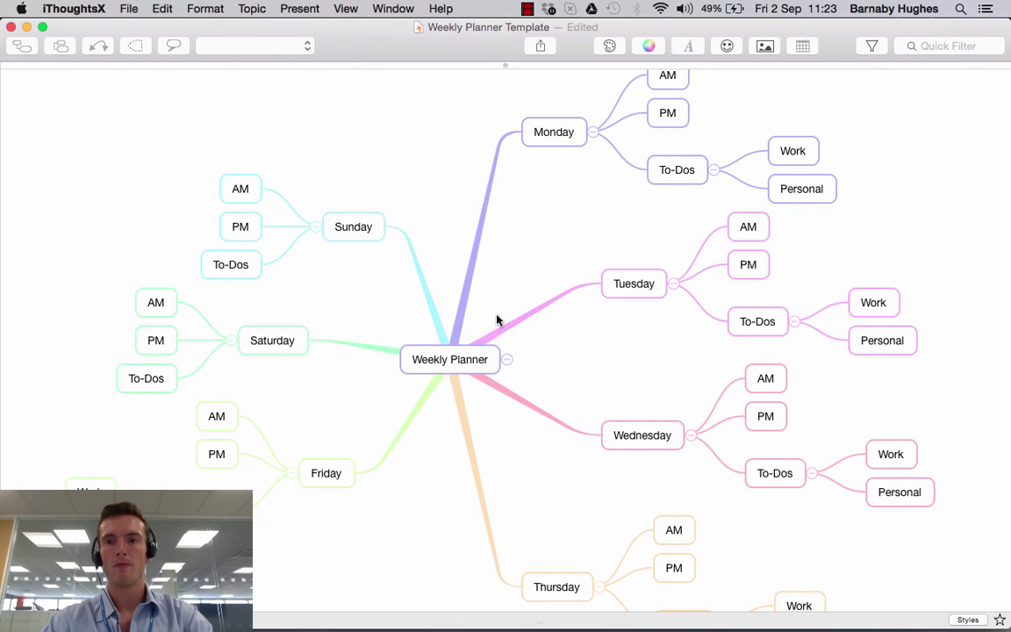
{"action": "left_click", "coordinate": [458, 360]}
{"action": "key", "text": "super+alt+Left"}
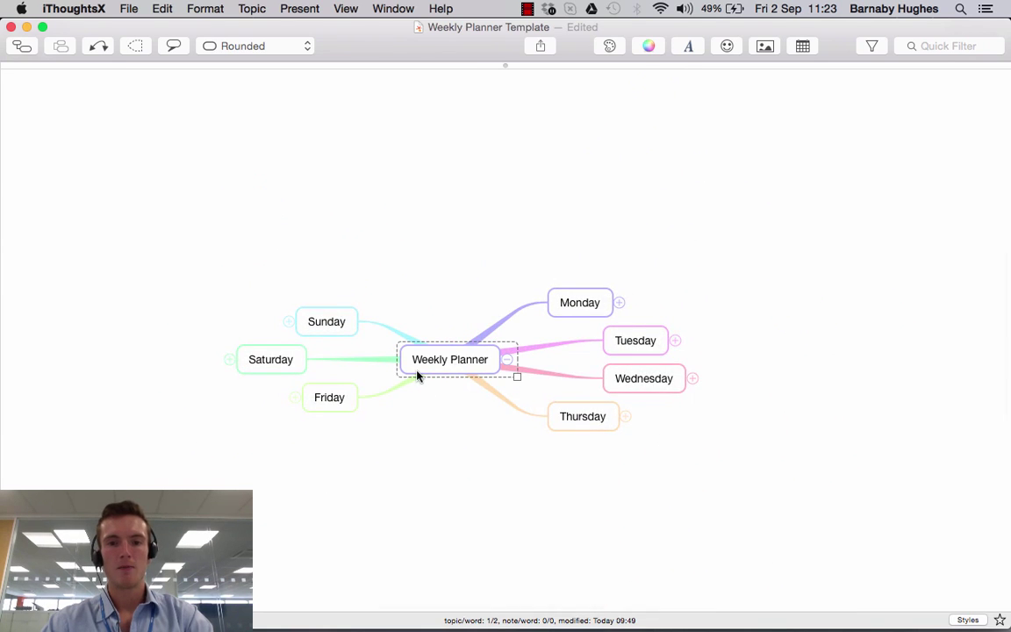
- Quick-filter for 'AM' again, then clear the filter
{"action": "left_click", "coordinate": [920, 46]}
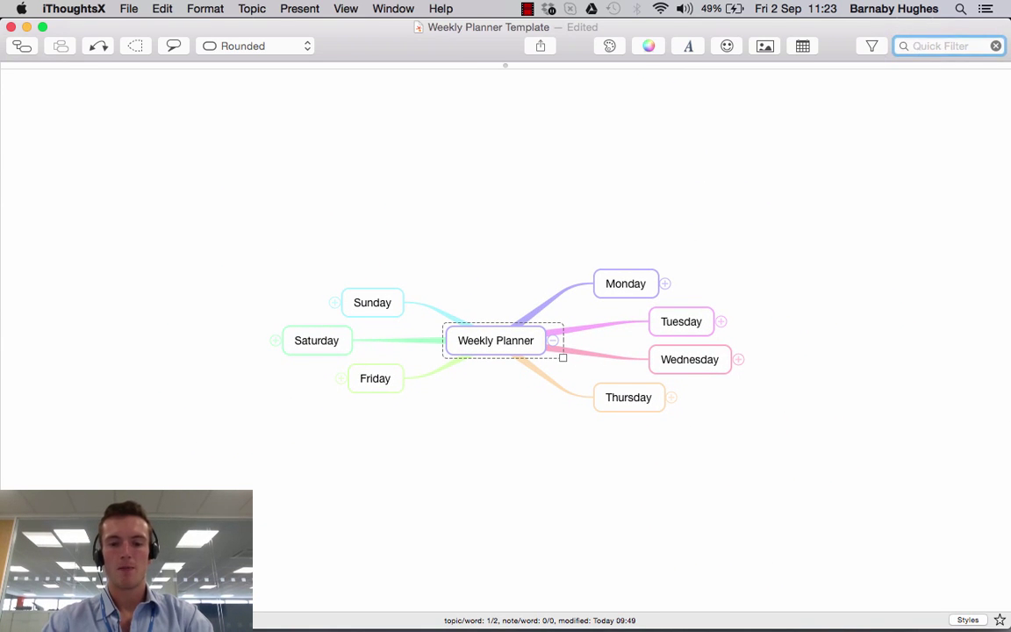
{"action": "type", "text": "AM"}
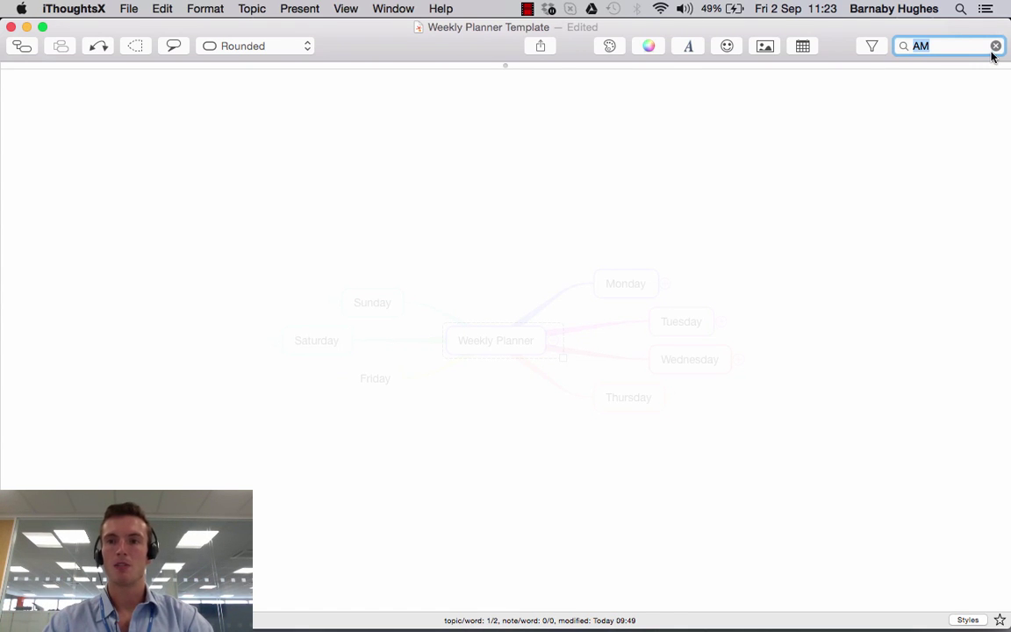
{"action": "key", "text": "Escape"}
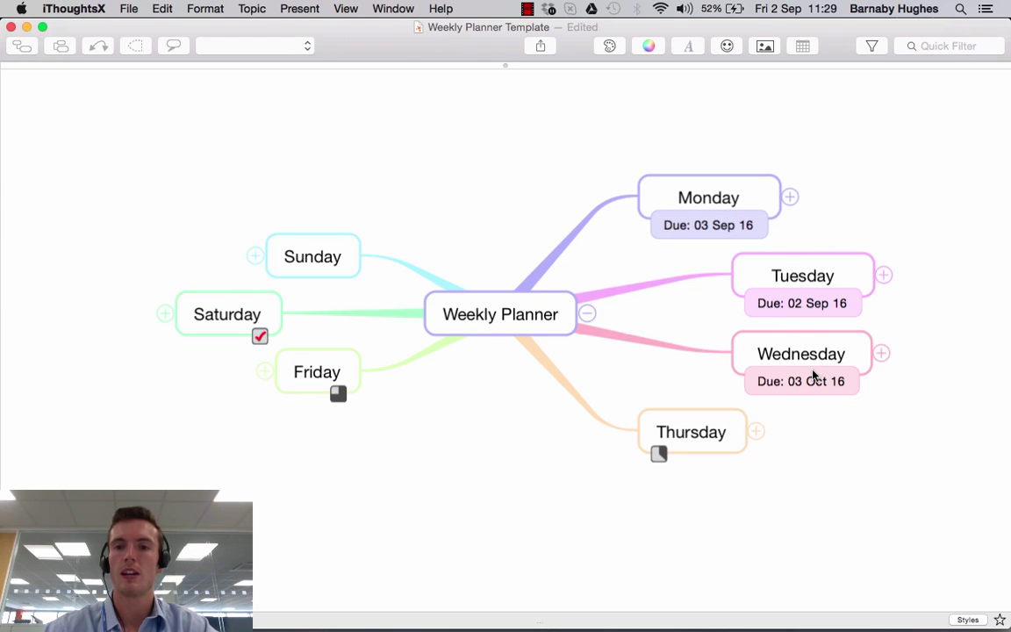
- Change Tuesday's due date to 07 Sep 16 using the calendar picker
{"action": "left_click", "coordinate": [802, 306]}
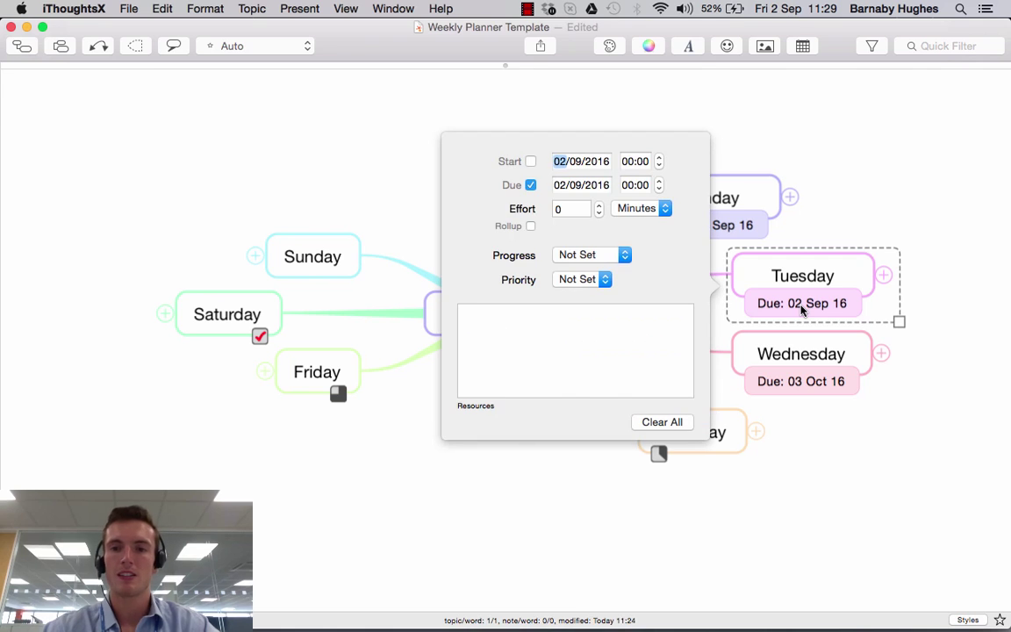
{"action": "left_click", "coordinate": [563, 185]}
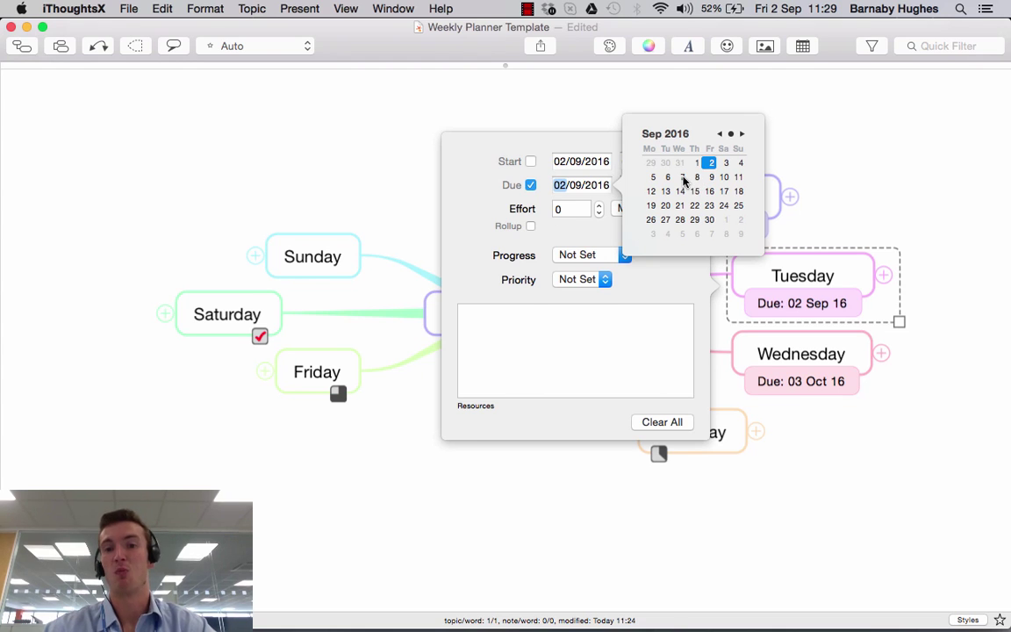
{"action": "left_click", "coordinate": [682, 177]}
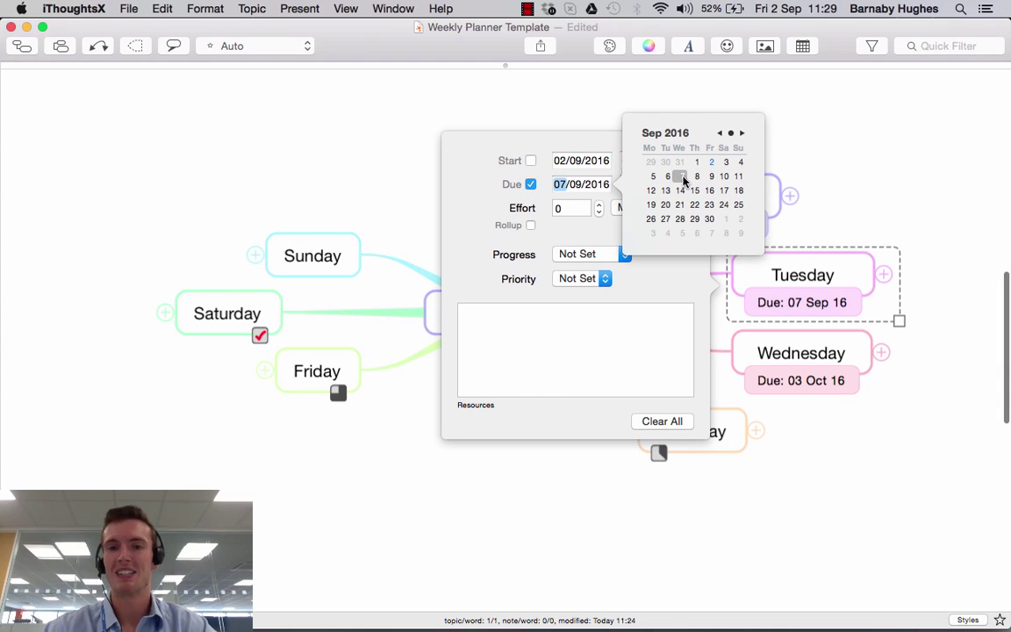
{"action": "left_click", "coordinate": [776, 447]}
{"action": "left_click", "coordinate": [787, 482]}
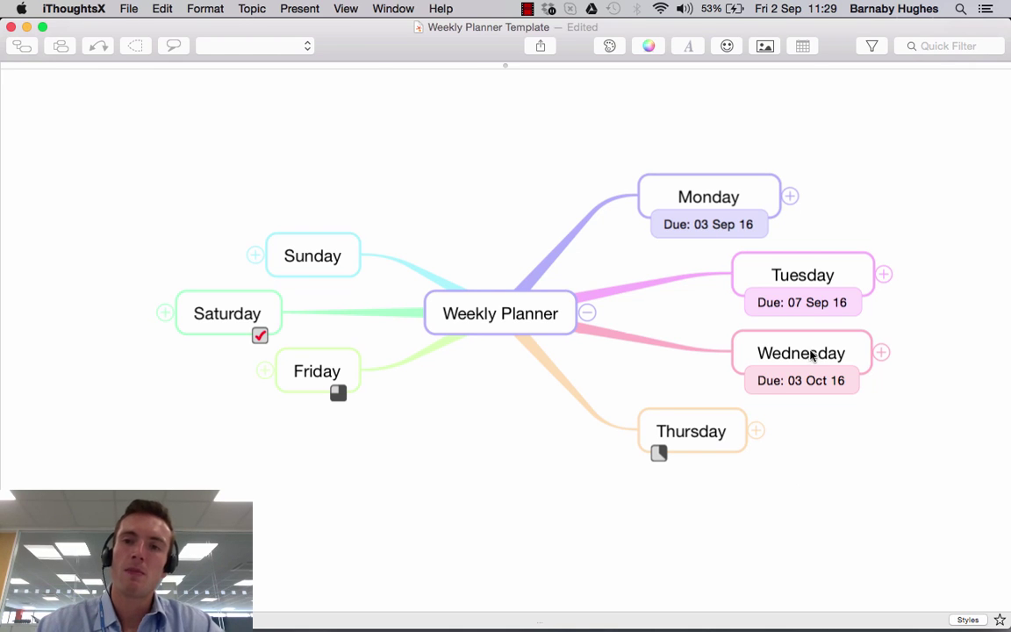
{"action": "left_click", "coordinate": [875, 47]}
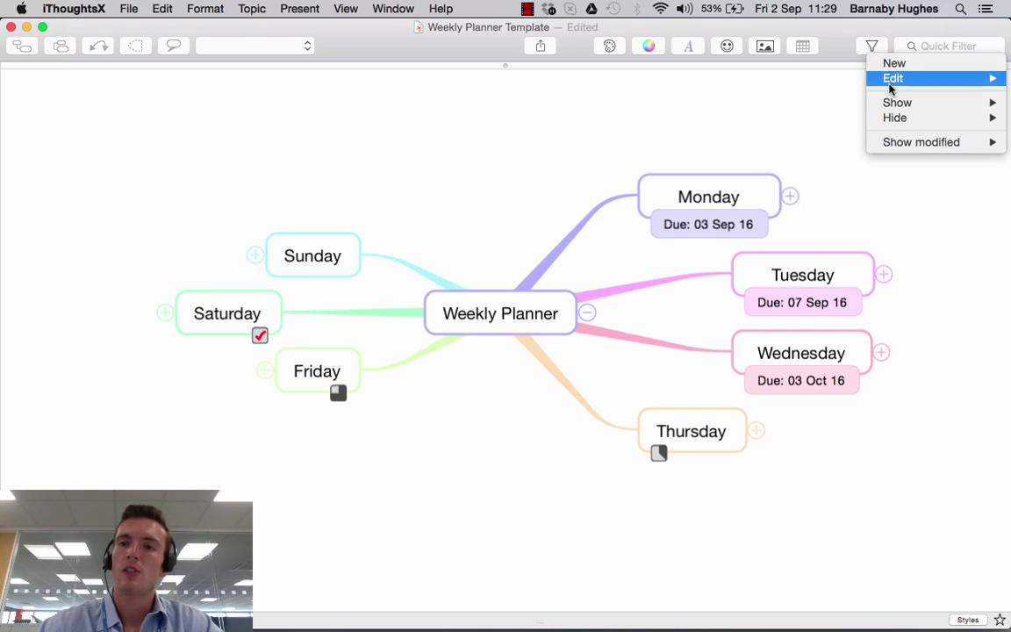
{"action": "mouse_move", "coordinate": [895, 103]}
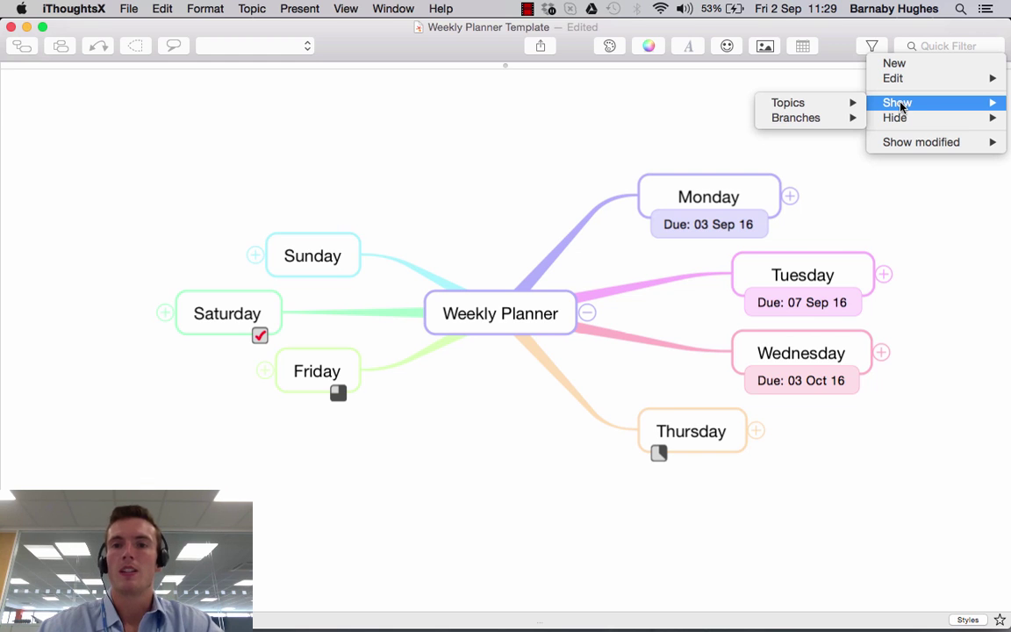
{"action": "mouse_move", "coordinate": [842, 104]}
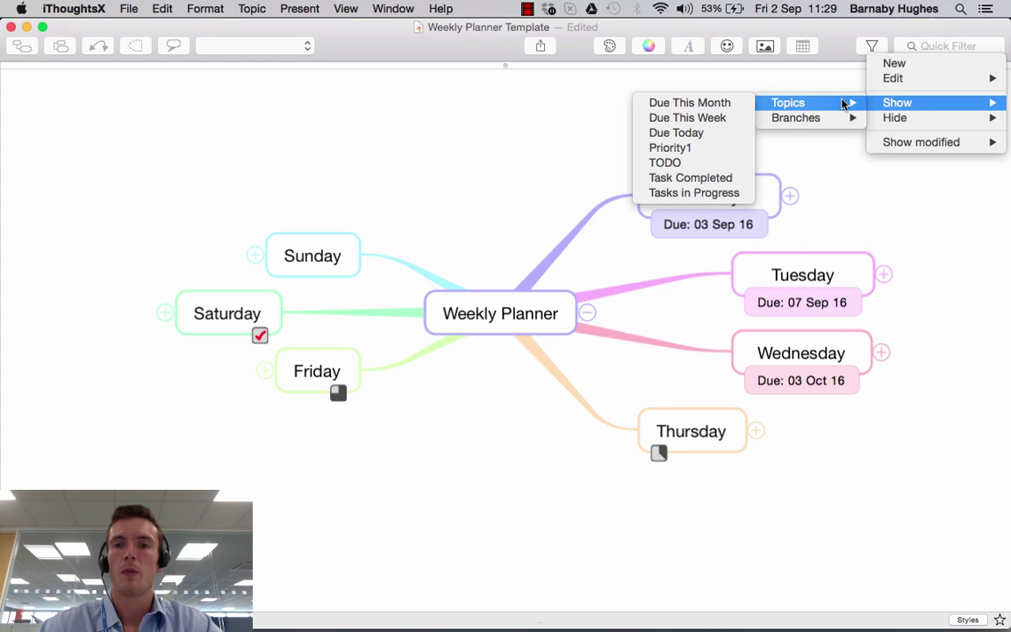
{"action": "left_click", "coordinate": [710, 105]}
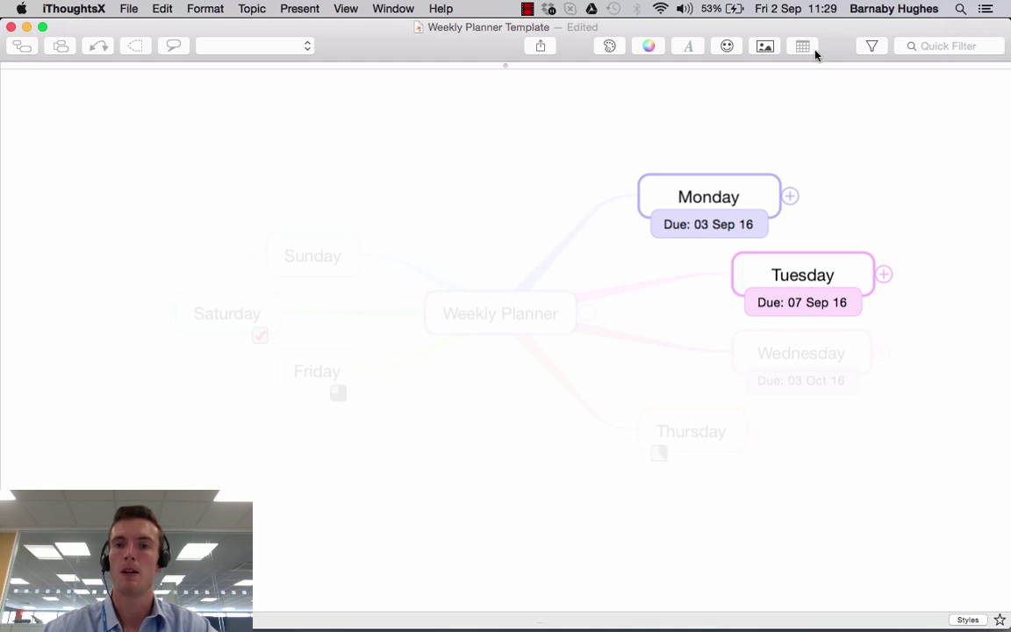
{"action": "left_click", "coordinate": [873, 45]}
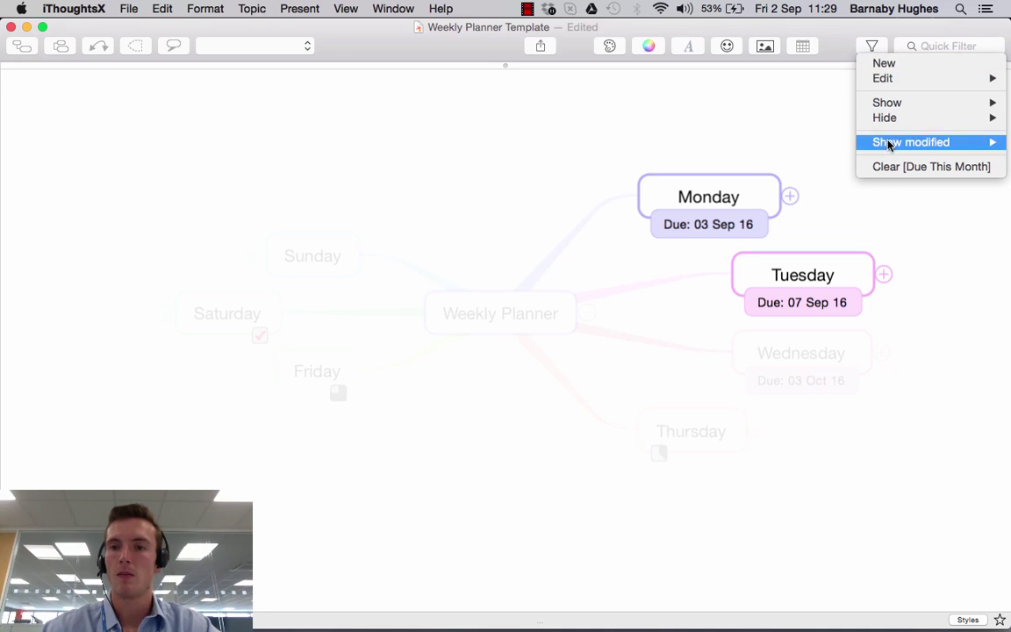
{"action": "left_click", "coordinate": [941, 167]}
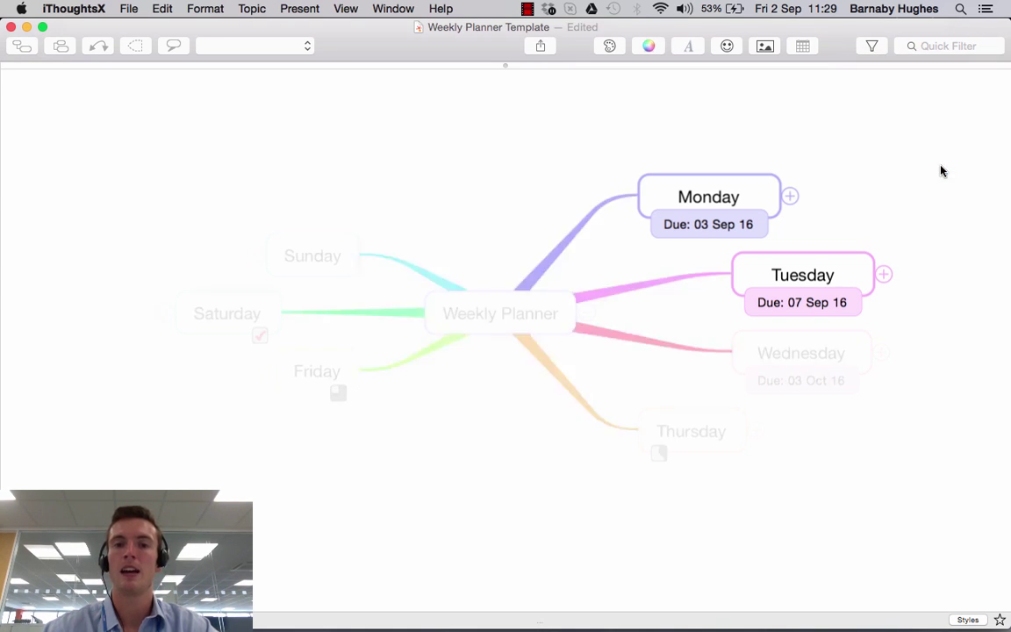
{"action": "left_click", "coordinate": [871, 45]}
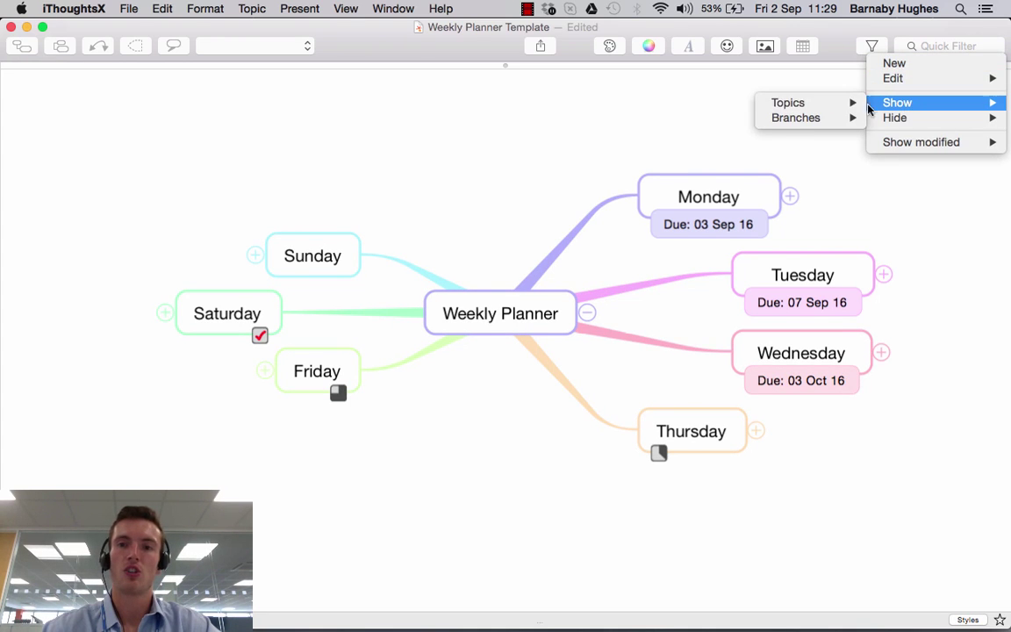
{"action": "mouse_move", "coordinate": [841, 106]}
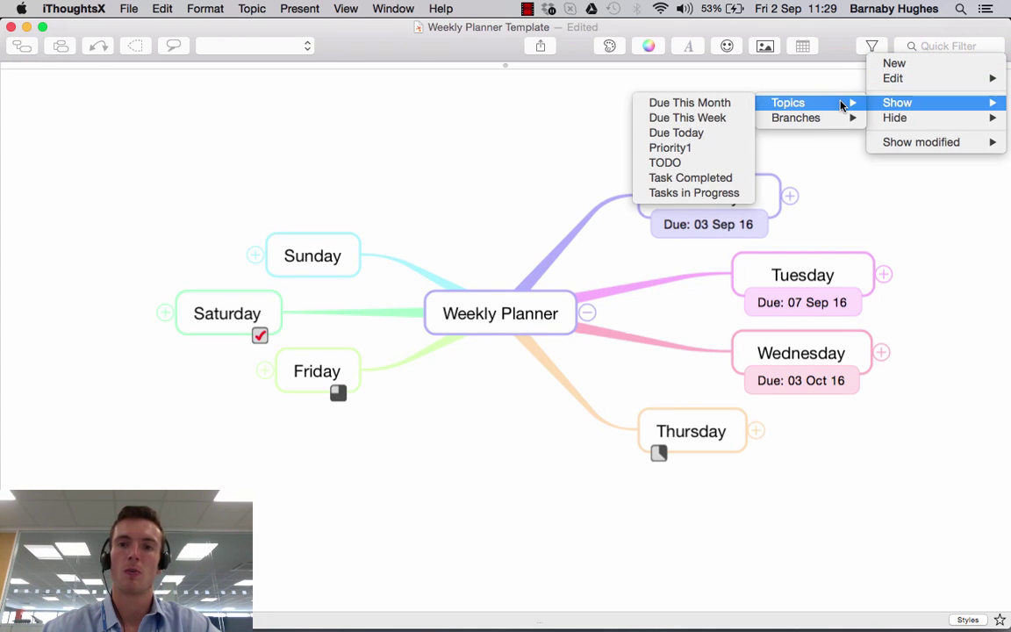
{"action": "left_click", "coordinate": [711, 193]}
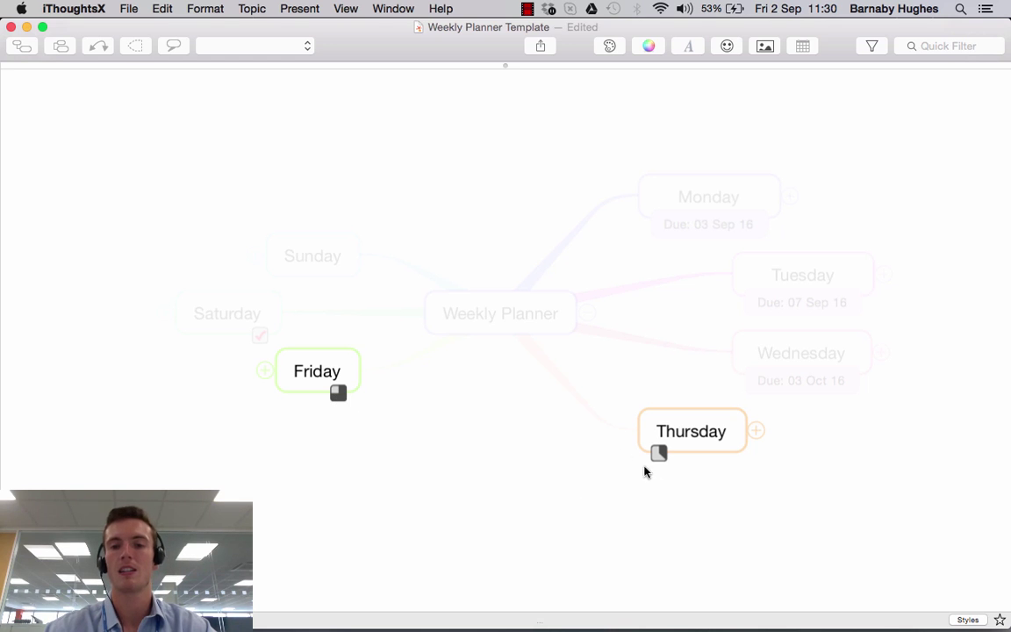
{"action": "left_click", "coordinate": [872, 47]}
{"action": "mouse_move", "coordinate": [891, 103]}
{"action": "mouse_move", "coordinate": [814, 102]}
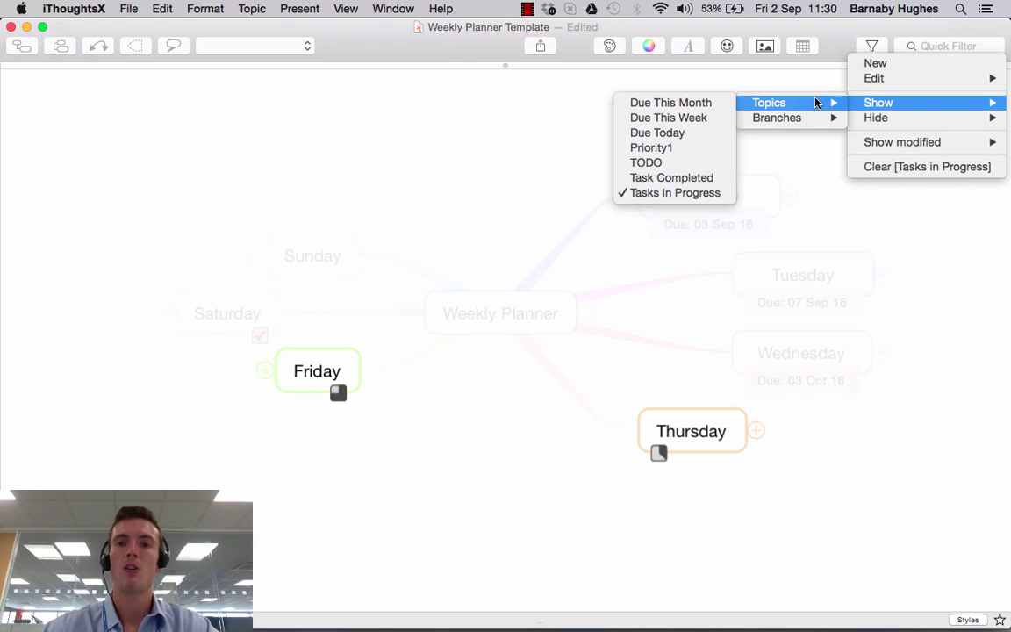
{"action": "left_click", "coordinate": [670, 178]}
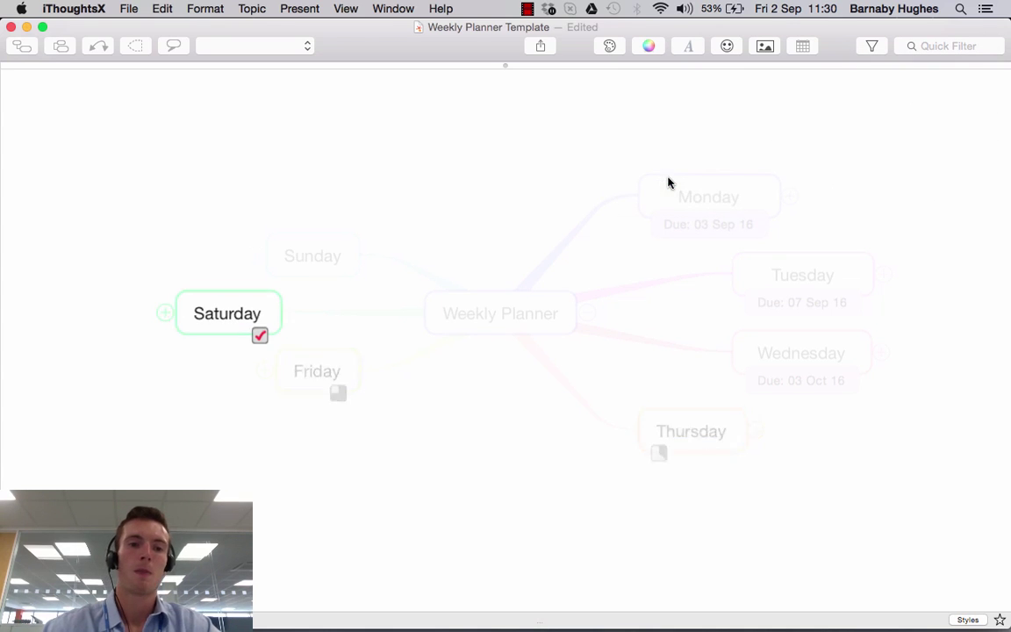
{"action": "left_click", "coordinate": [261, 335]}
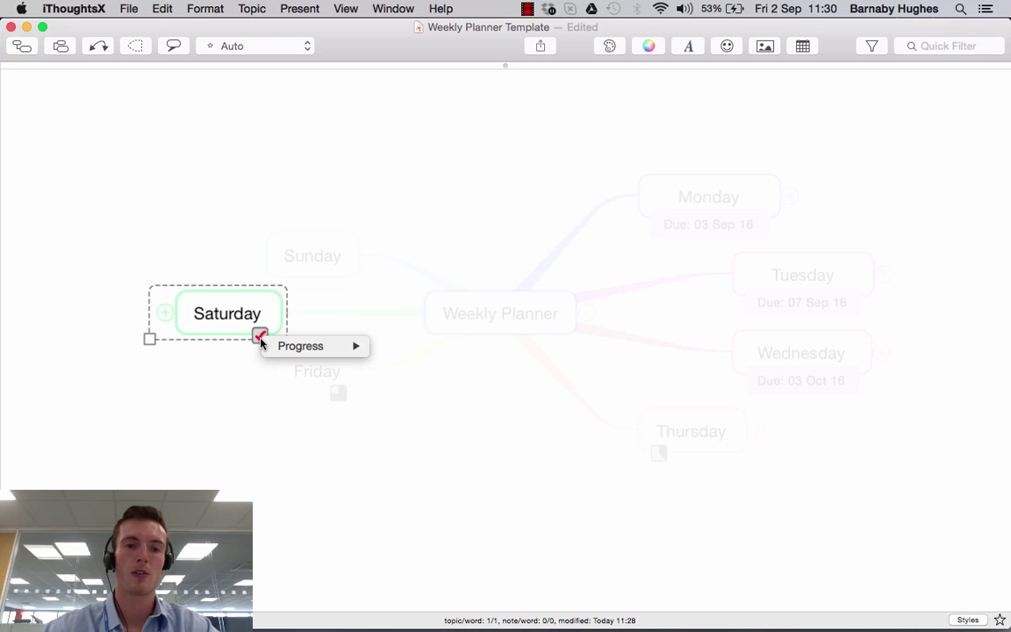
{"action": "mouse_move", "coordinate": [293, 348]}
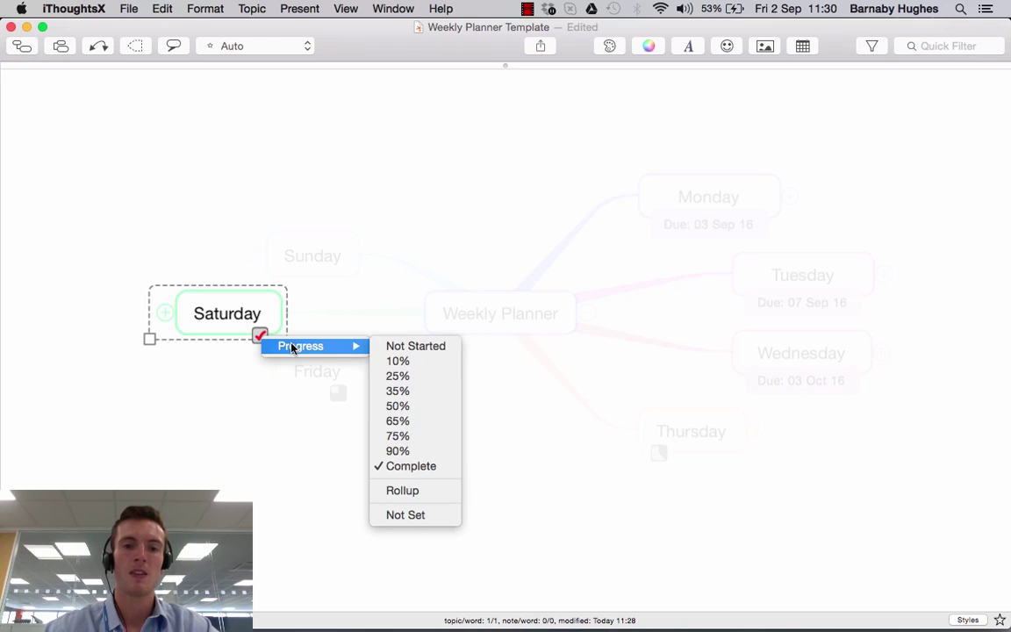
{"action": "left_click", "coordinate": [420, 466]}
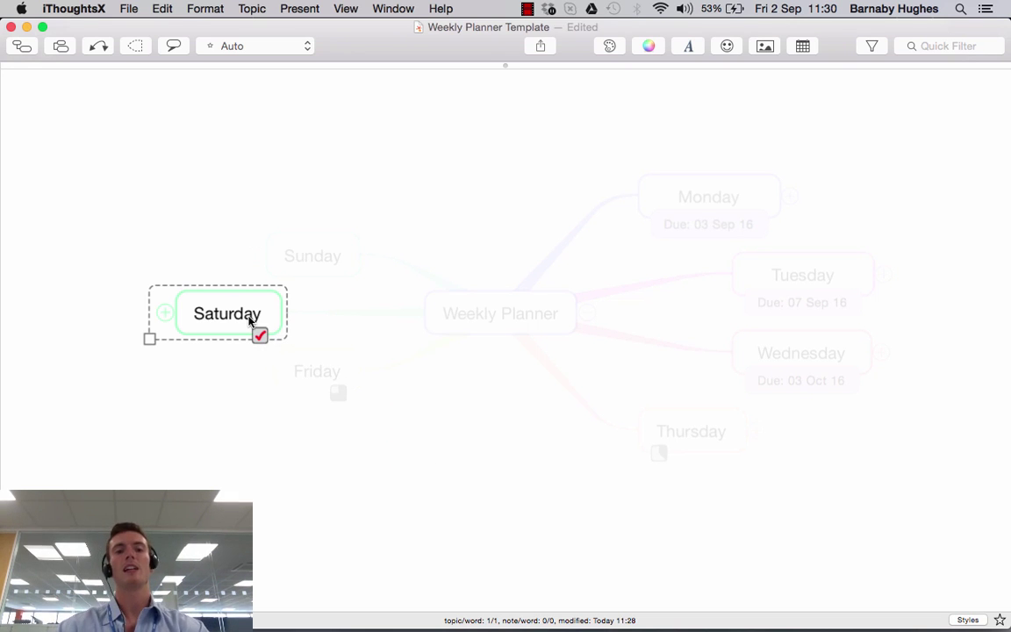
{"action": "left_click", "coordinate": [871, 44]}
{"action": "left_click", "coordinate": [894, 167]}
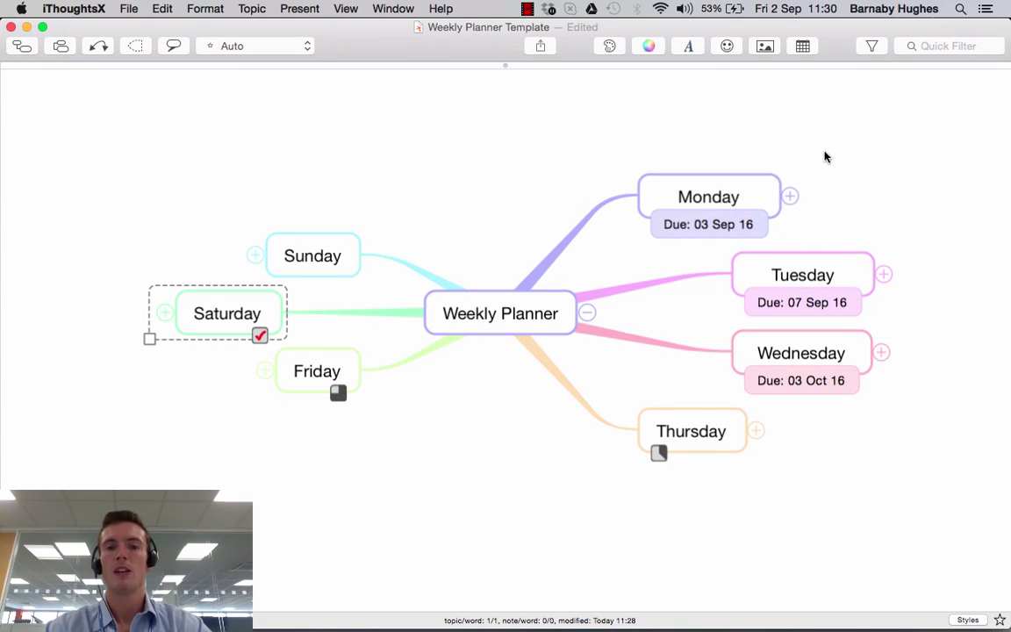
{"action": "left_click", "coordinate": [726, 194]}
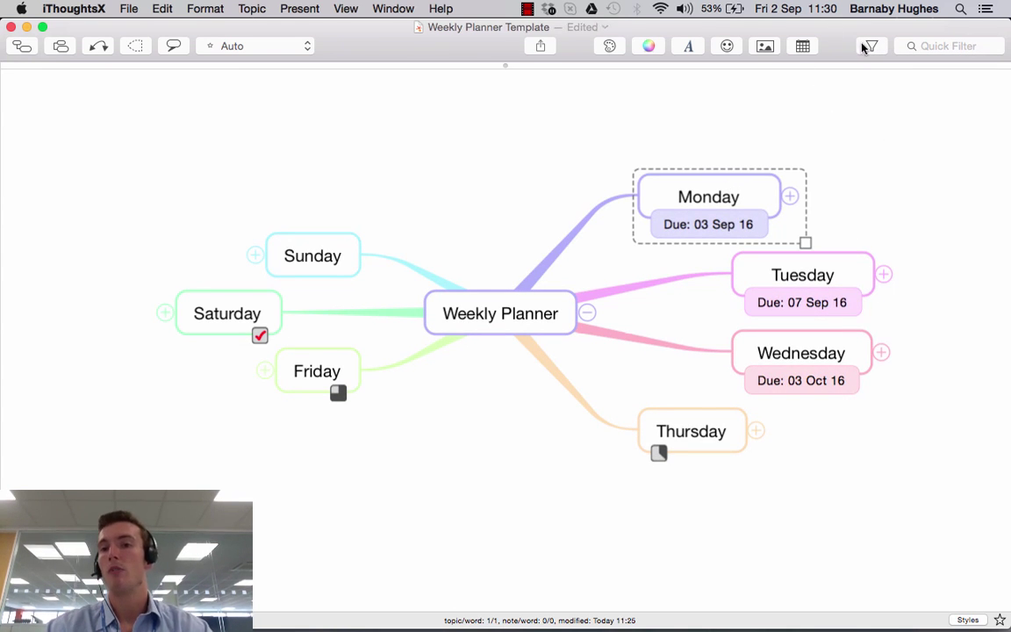
{"action": "left_click", "coordinate": [869, 46]}
{"action": "mouse_move", "coordinate": [897, 123]}
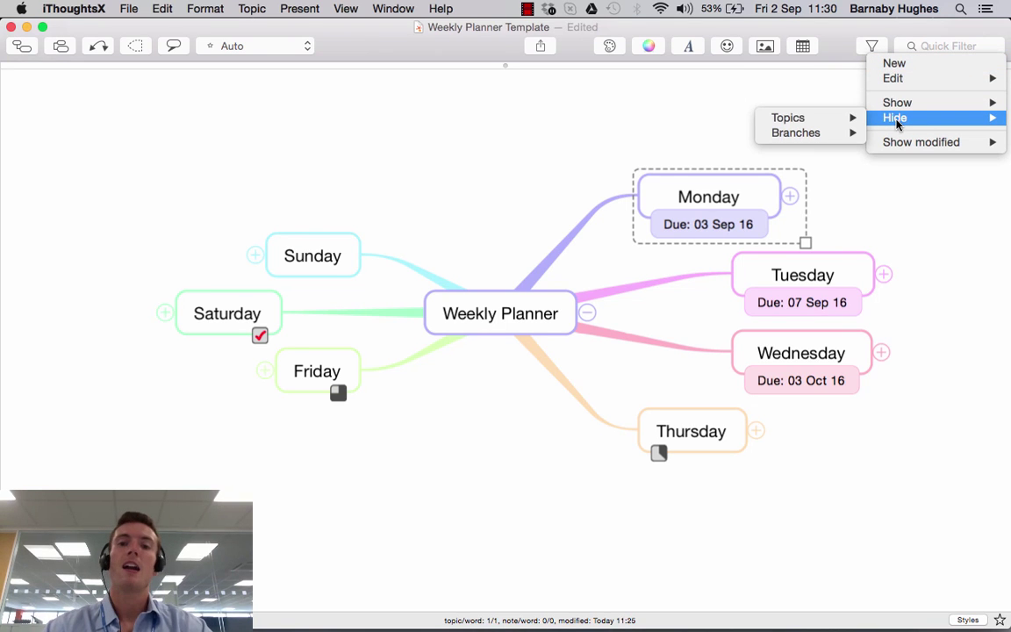
{"action": "mouse_move", "coordinate": [843, 121]}
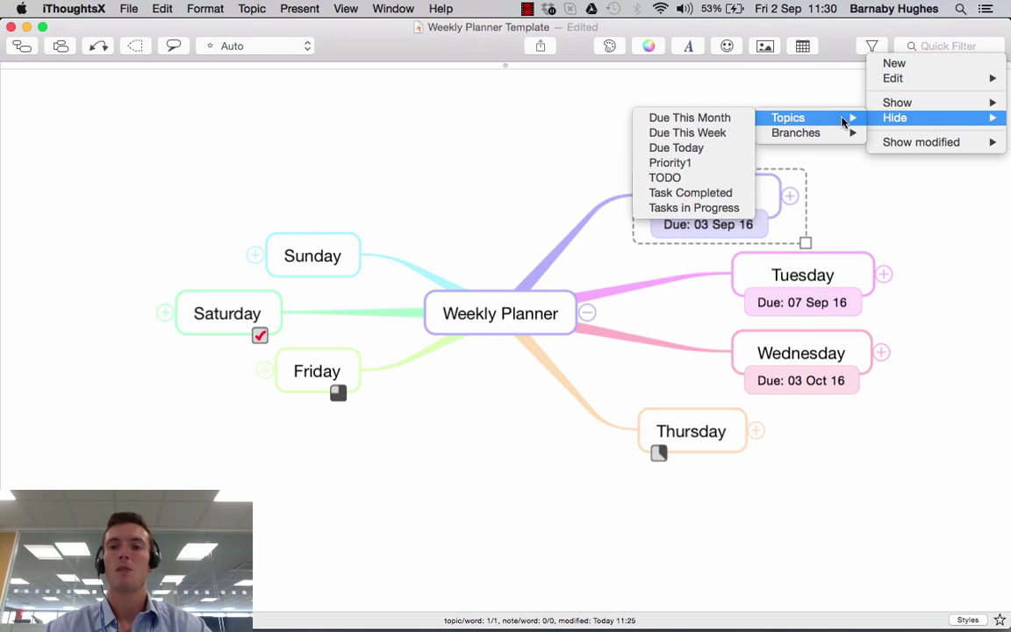
{"action": "left_click", "coordinate": [712, 139]}
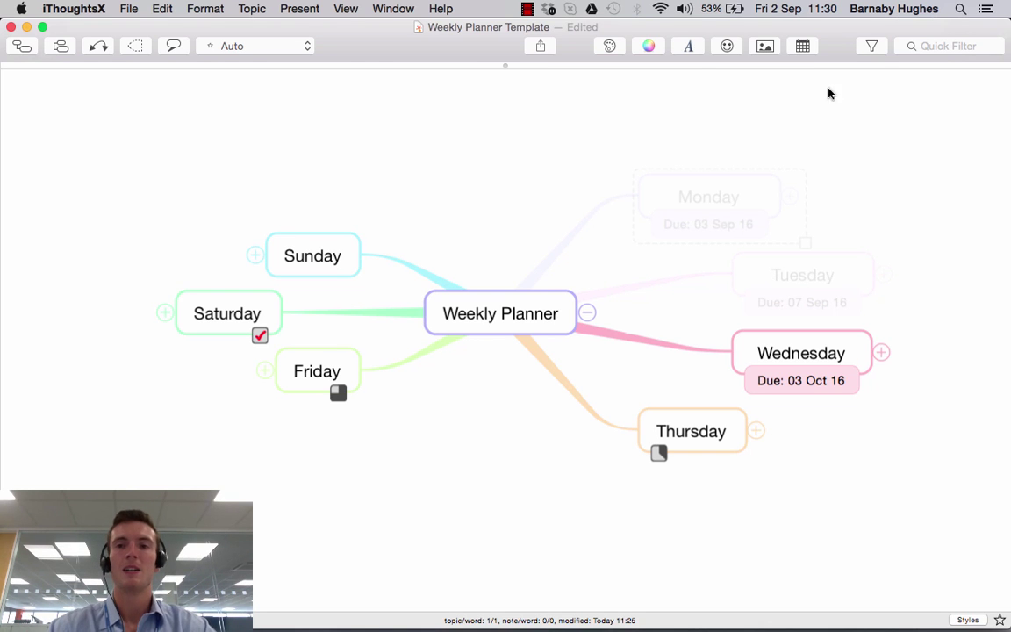
{"action": "left_click", "coordinate": [877, 48]}
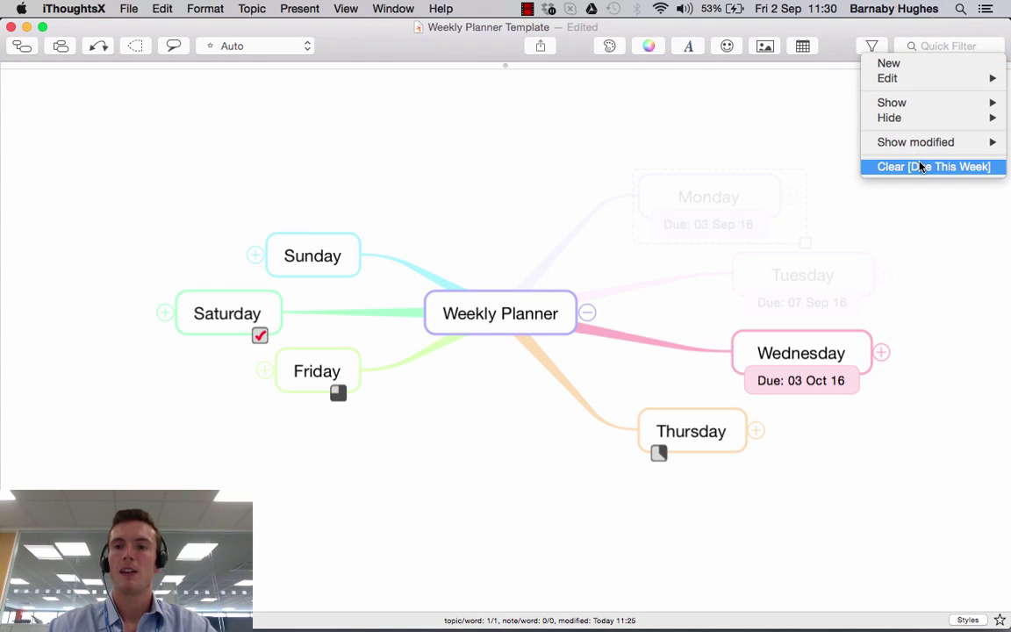
{"action": "left_click", "coordinate": [923, 163]}
{"action": "left_click", "coordinate": [872, 46]}
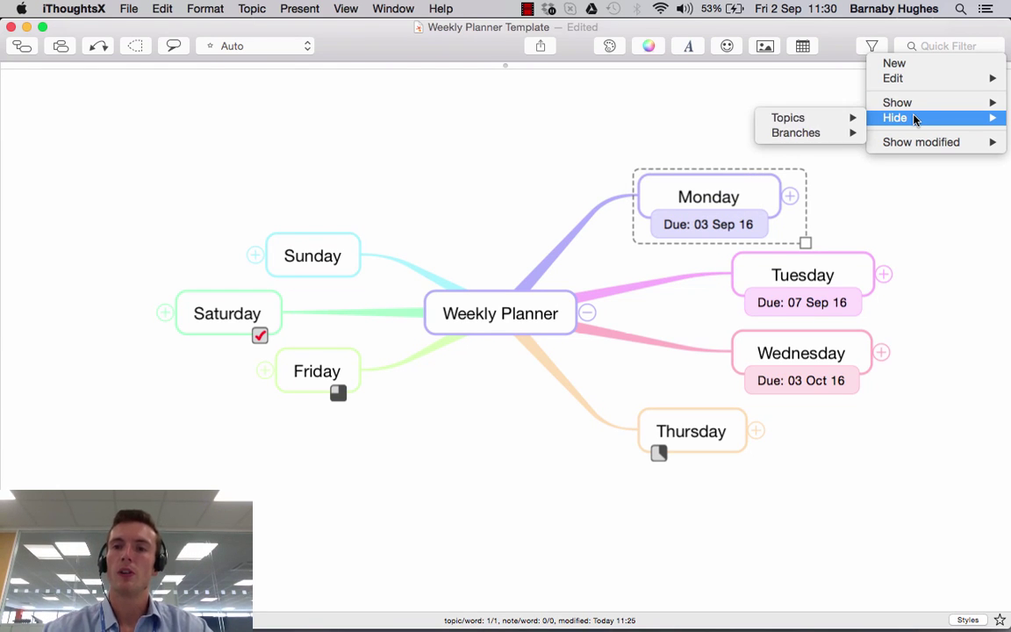
{"action": "mouse_move", "coordinate": [926, 86]}
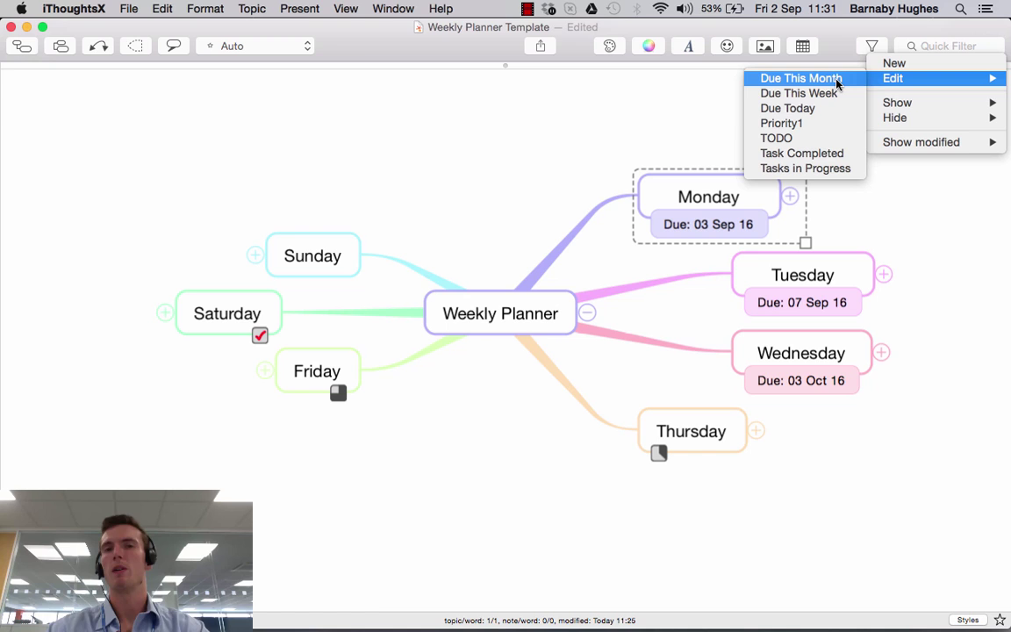
{"action": "left_click", "coordinate": [806, 139]}
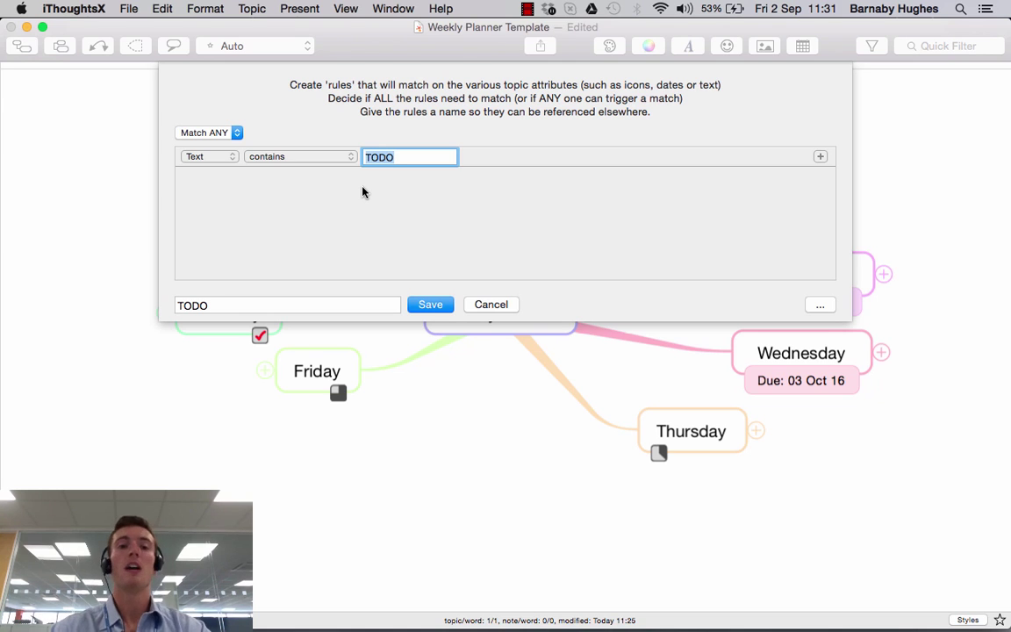
{"action": "left_click", "coordinate": [483, 305]}
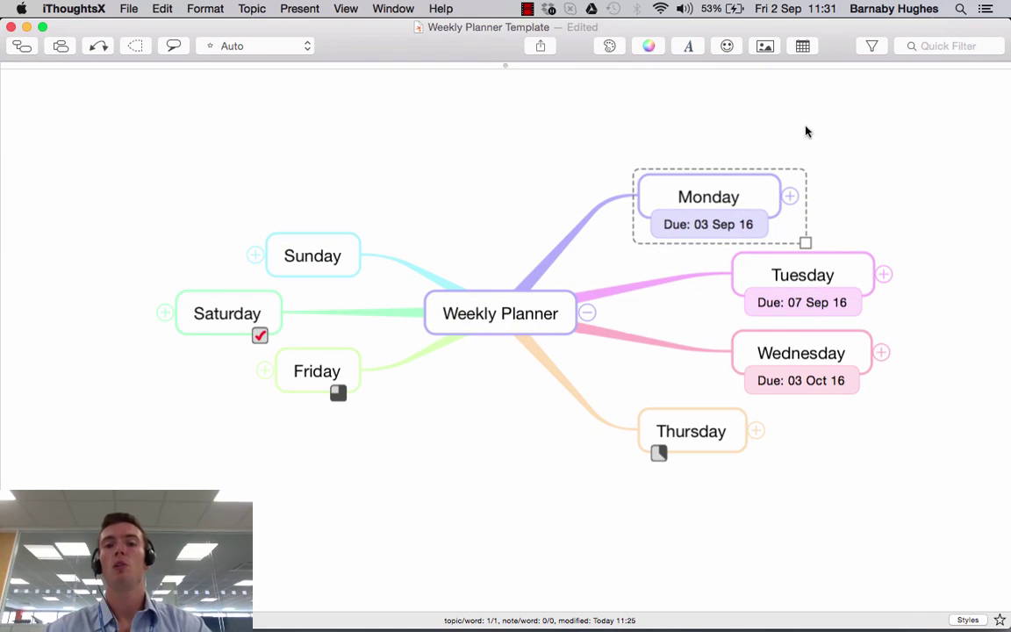
- Create a new filter rule 'Icons contains red flag' and name it 'Unmoved'
{"action": "left_click", "coordinate": [874, 48]}
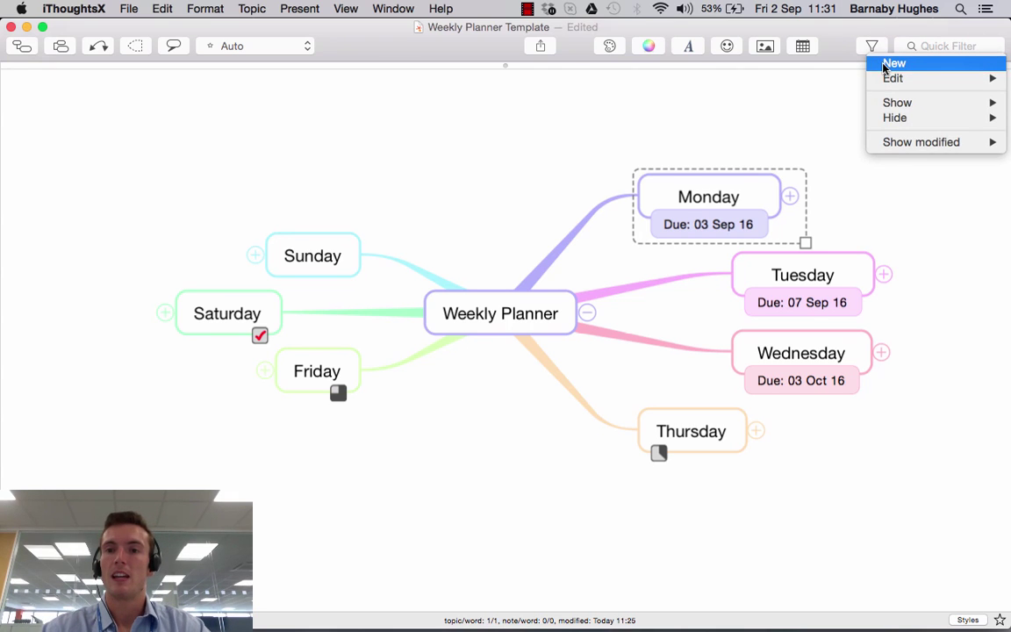
{"action": "left_click", "coordinate": [883, 64]}
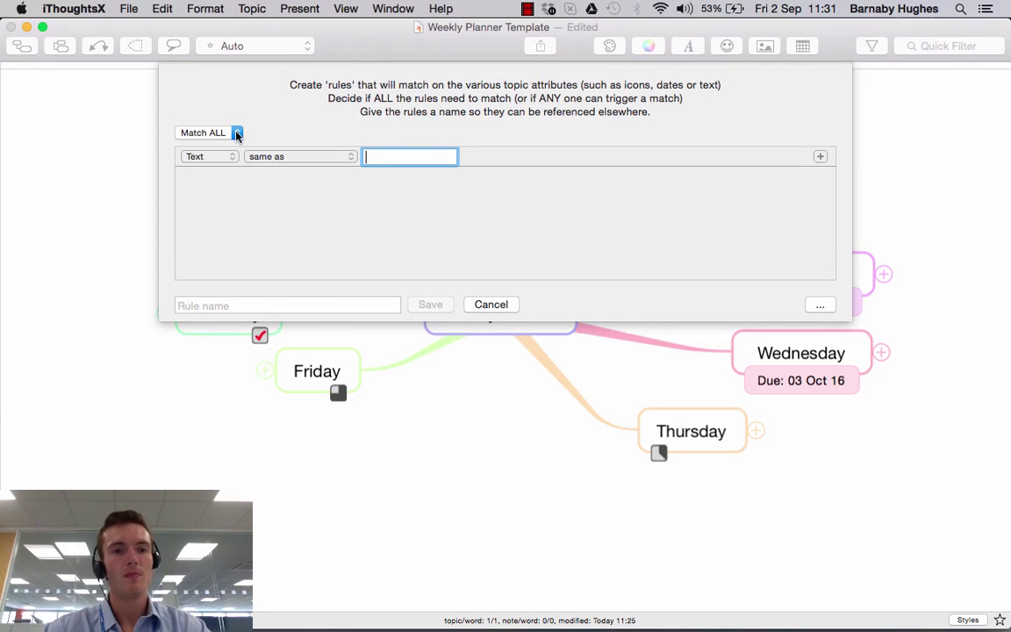
{"action": "left_click", "coordinate": [233, 161]}
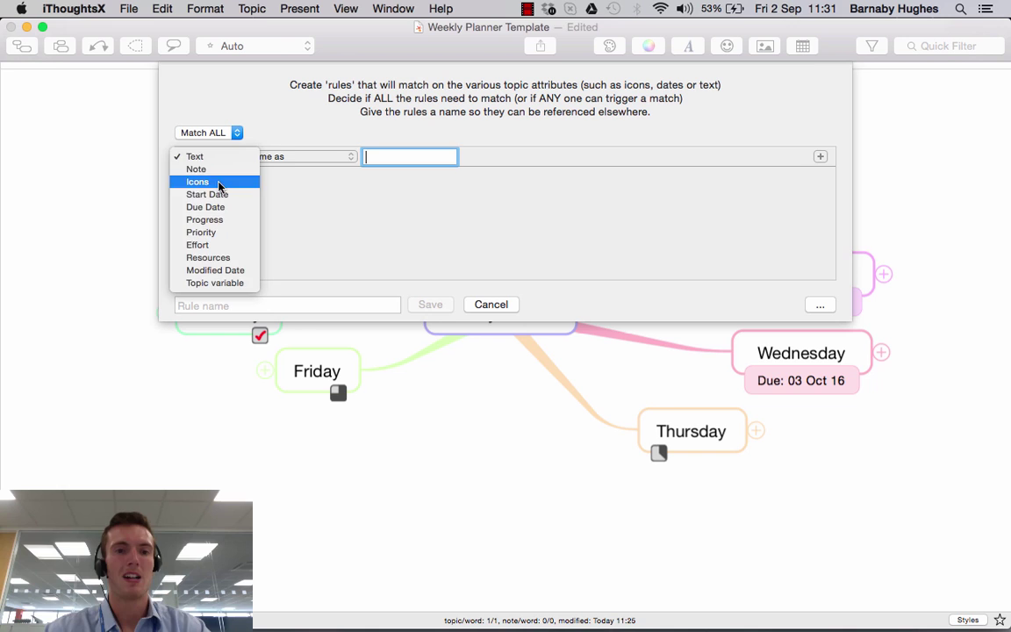
{"action": "left_click", "coordinate": [219, 182]}
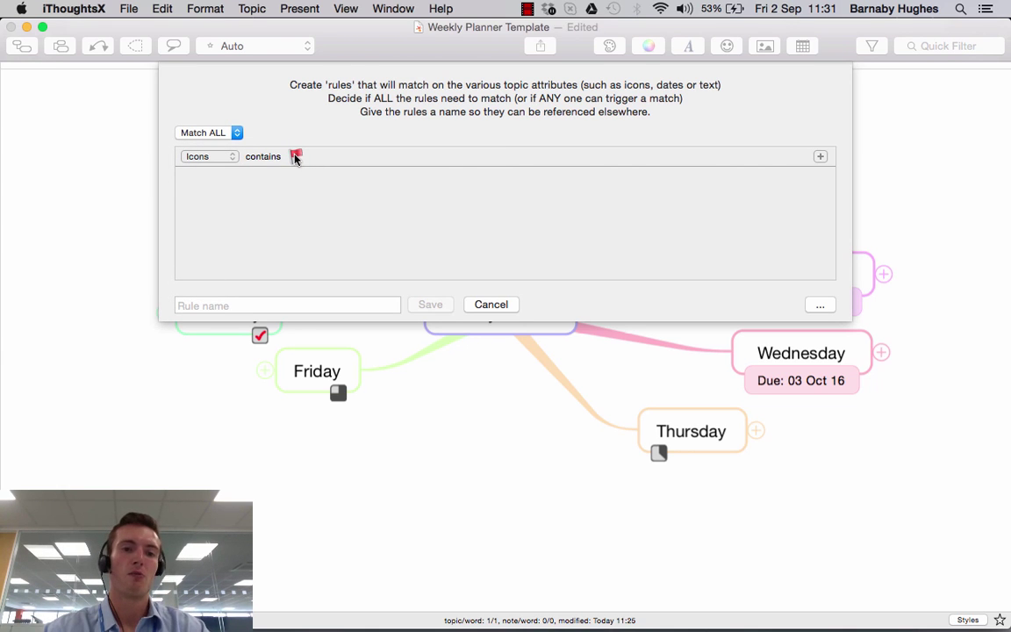
{"action": "left_click", "coordinate": [285, 305]}
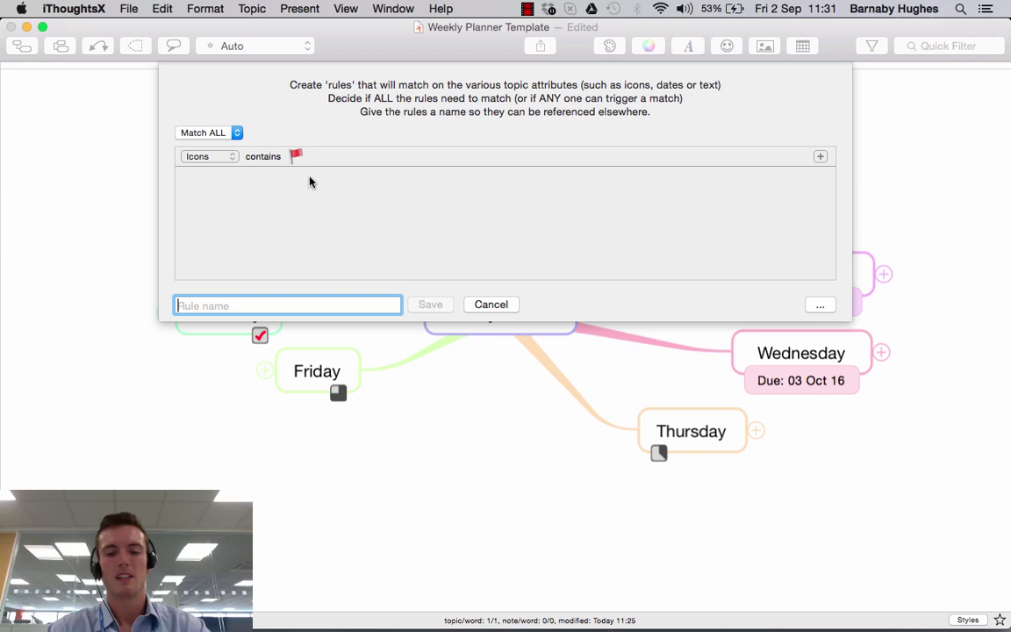
{"action": "type", "text": "Unmoved"}
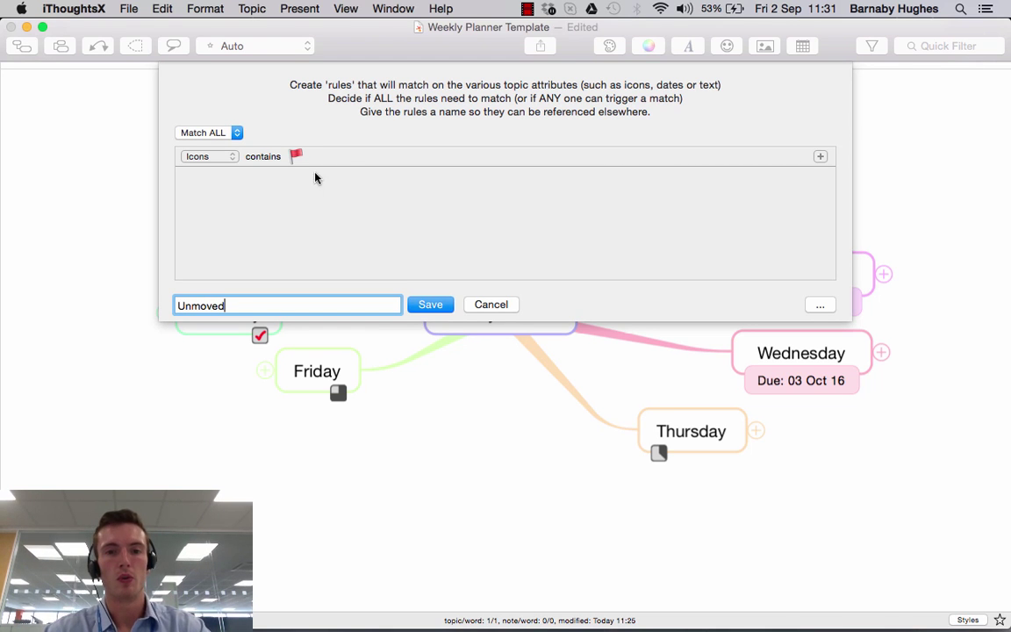
- Save the Unmoved rule and confirm it appears among the filter options
{"action": "left_click", "coordinate": [430, 304]}
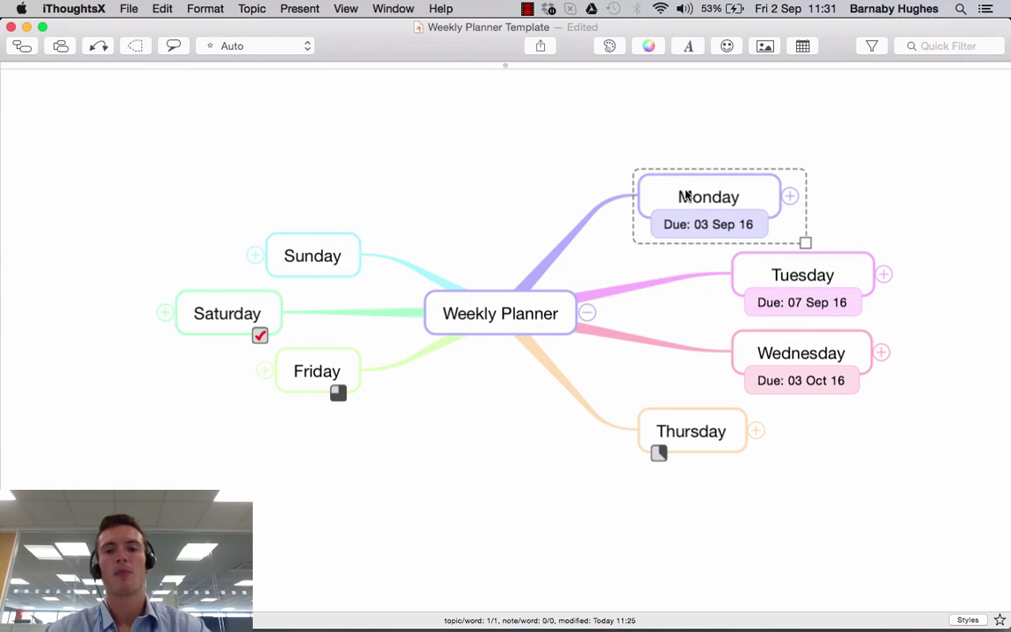
{"action": "left_click", "coordinate": [872, 46]}
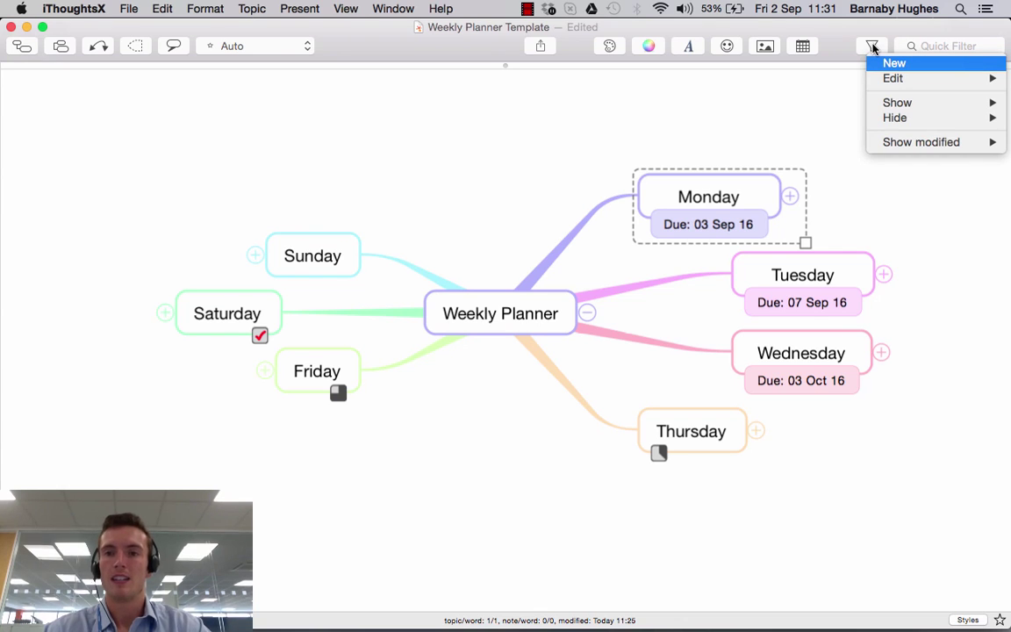
{"action": "mouse_move", "coordinate": [894, 102]}
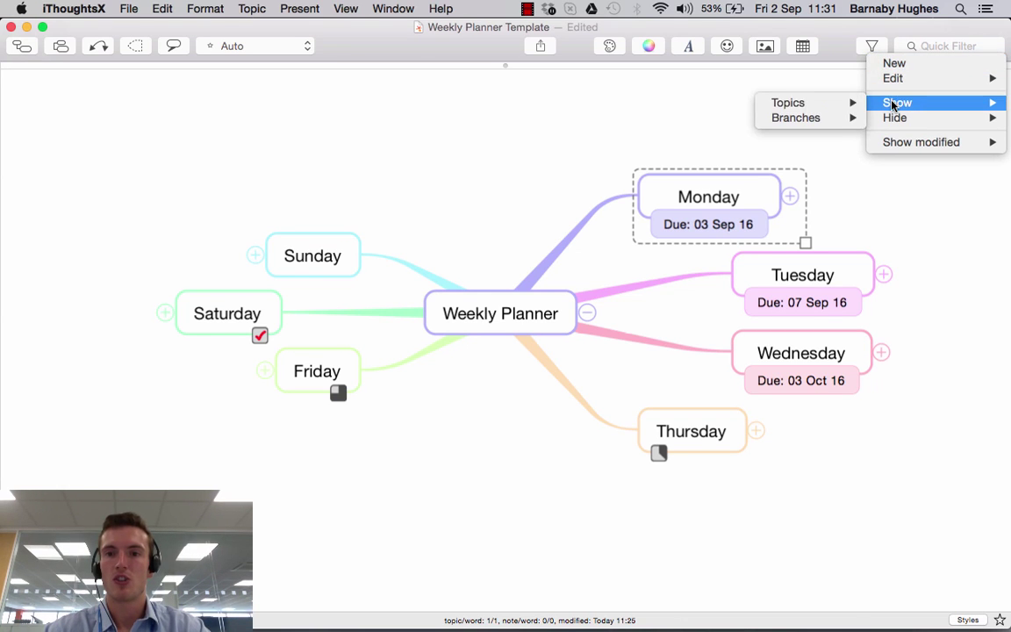
{"action": "mouse_move", "coordinate": [850, 106]}
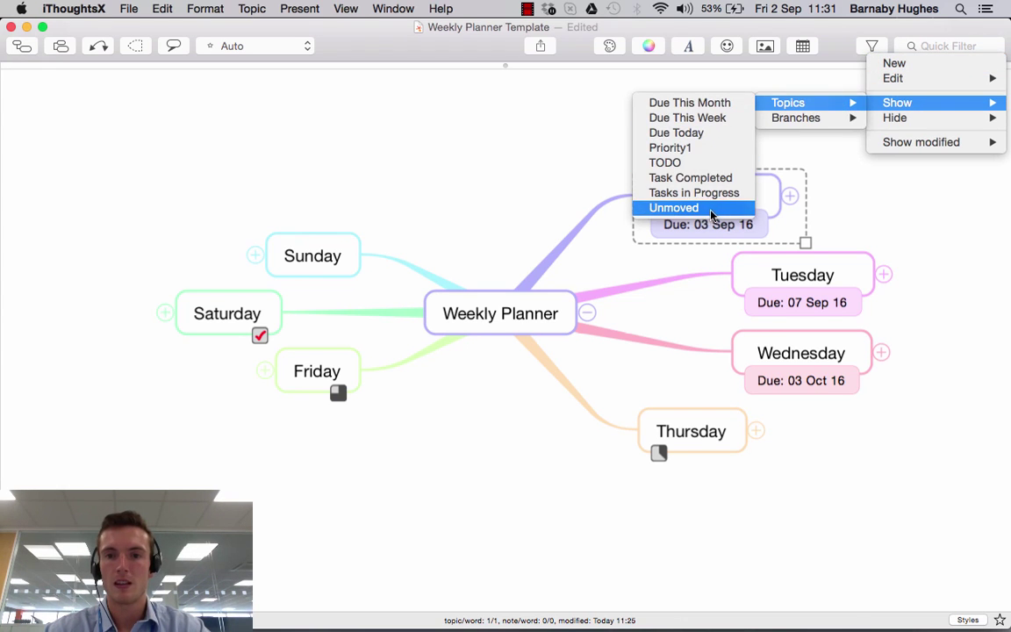
{"action": "left_click", "coordinate": [843, 206]}
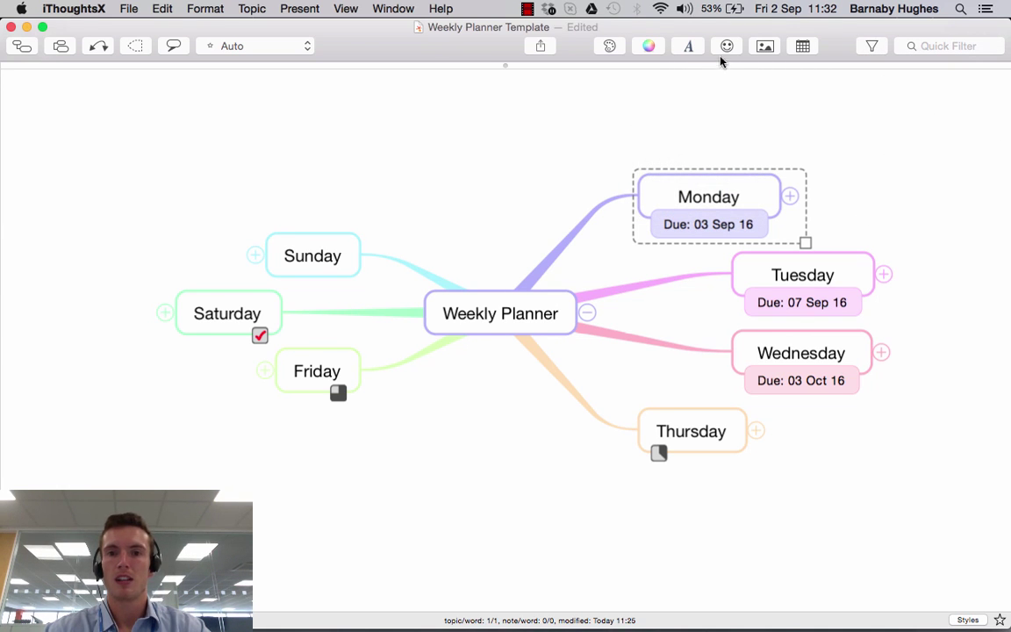
- Add red flag icons to the Monday, Thursday and Sunday topics
{"action": "scroll", "coordinate": [571, 136], "scroll_direction": "right", "scroll_amount": 6}
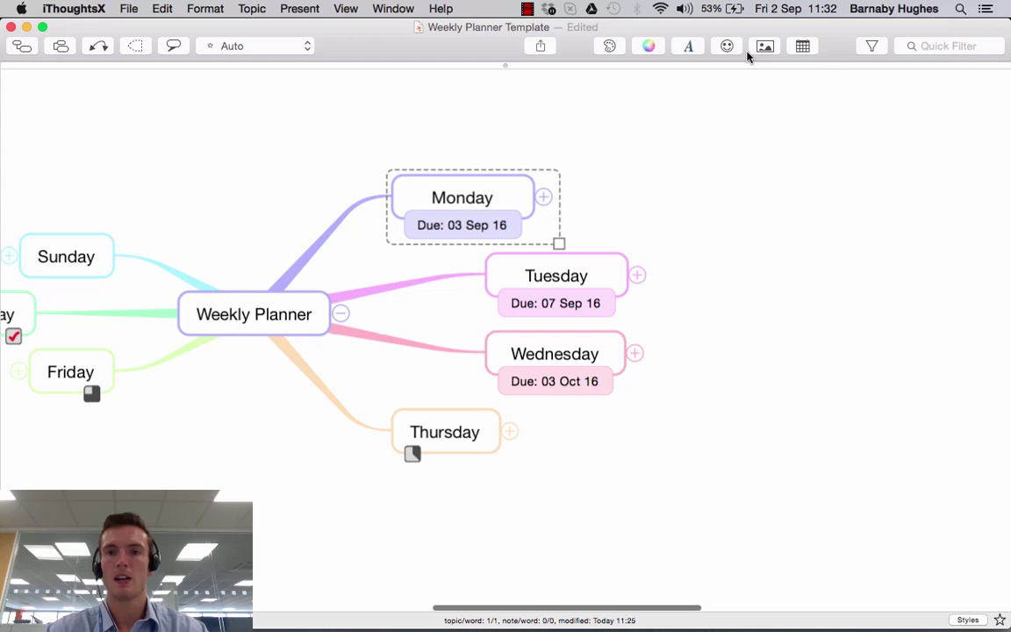
{"action": "left_click", "coordinate": [729, 47]}
{"action": "left_click_drag", "start_coordinate": [646, 99], "coordinate": [487, 204]}
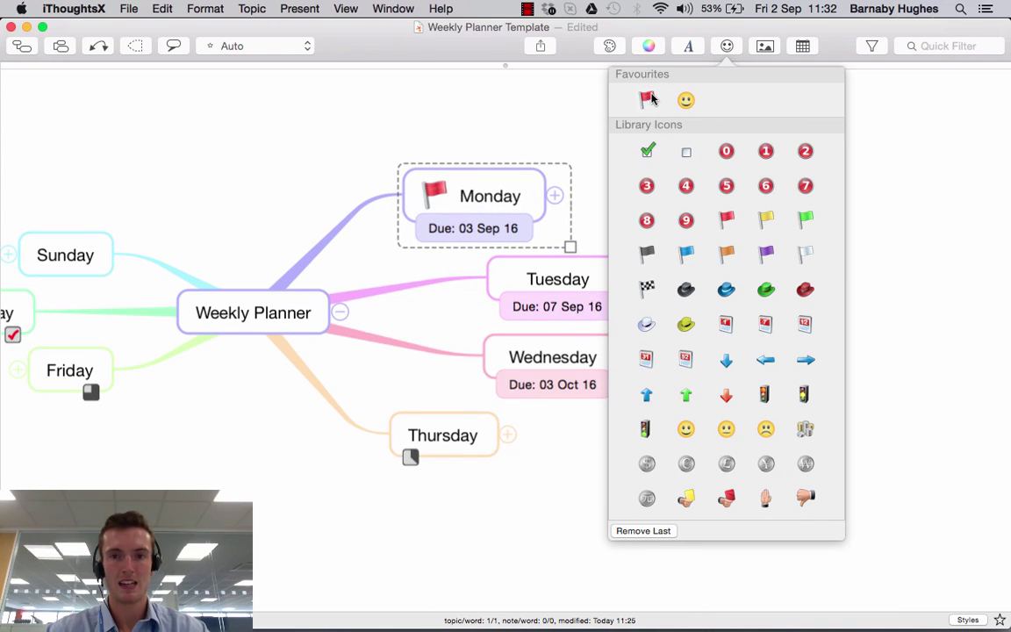
{"action": "left_click_drag", "start_coordinate": [645, 100], "coordinate": [447, 434]}
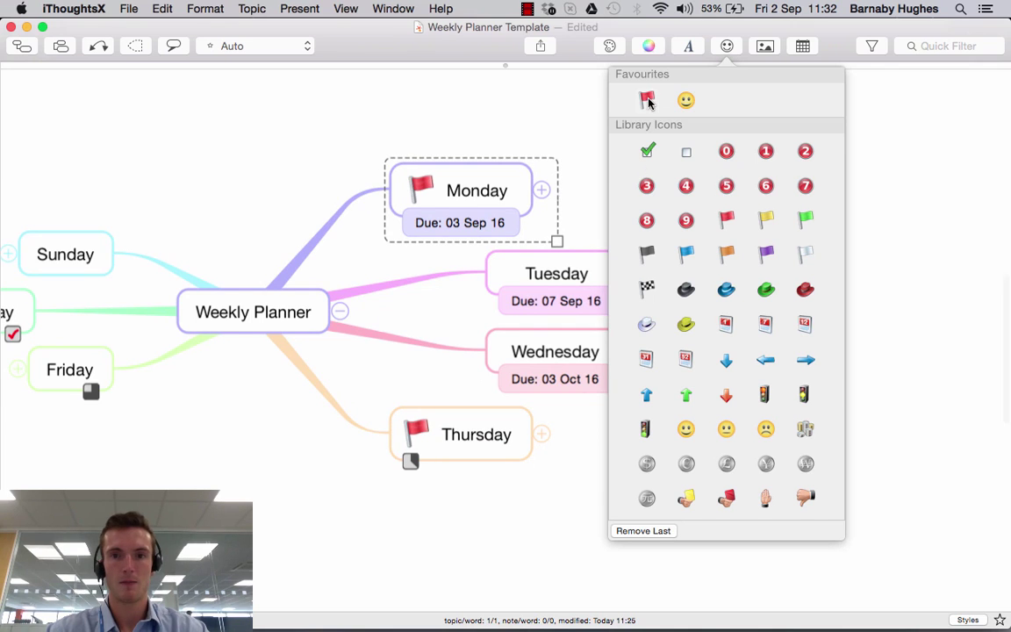
{"action": "left_click_drag", "start_coordinate": [646, 99], "coordinate": [77, 256]}
{"action": "left_click", "coordinate": [271, 169]}
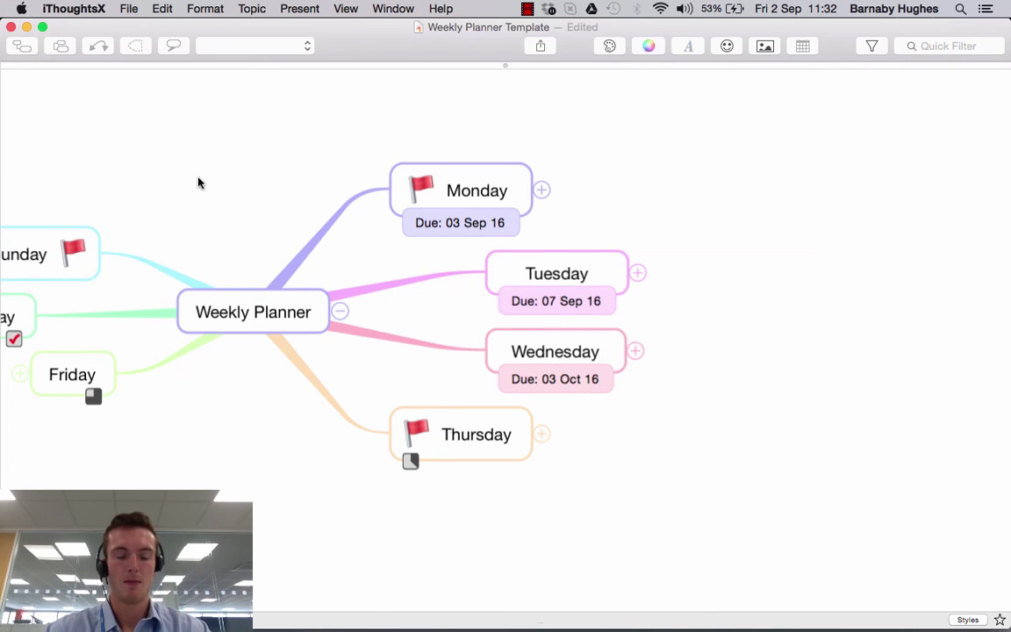
{"action": "scroll", "coordinate": [199, 183], "scroll_direction": "left", "scroll_amount": 5}
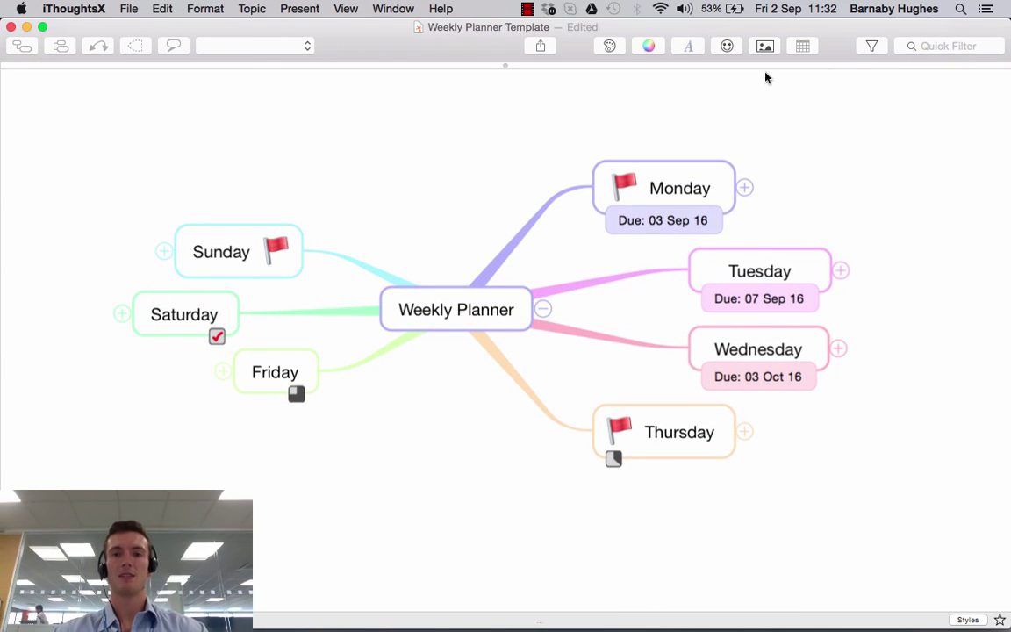
{"action": "left_click", "coordinate": [869, 46]}
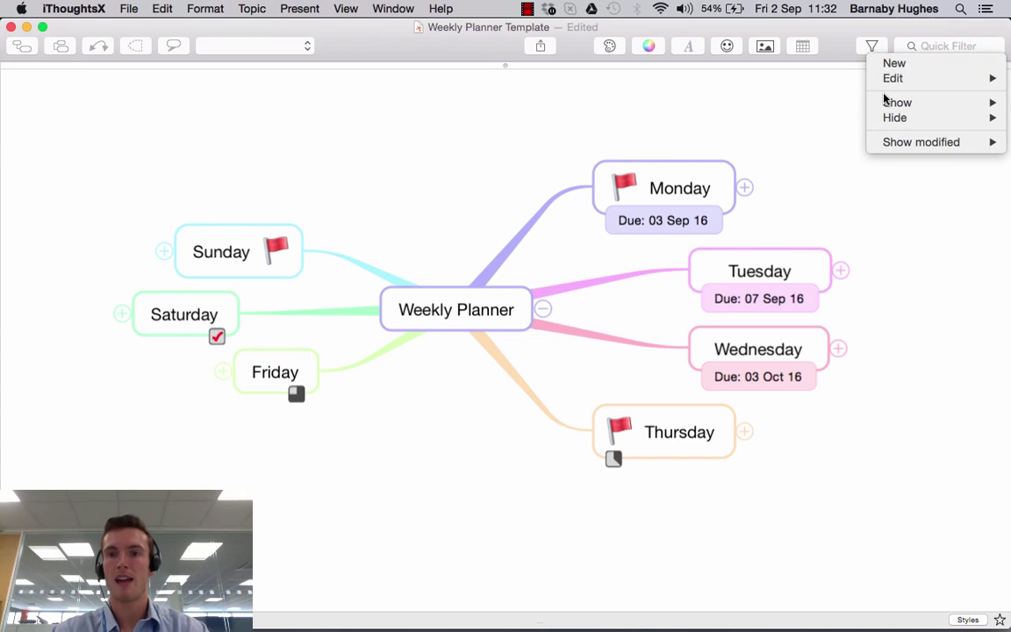
{"action": "mouse_move", "coordinate": [889, 105]}
{"action": "mouse_move", "coordinate": [847, 103]}
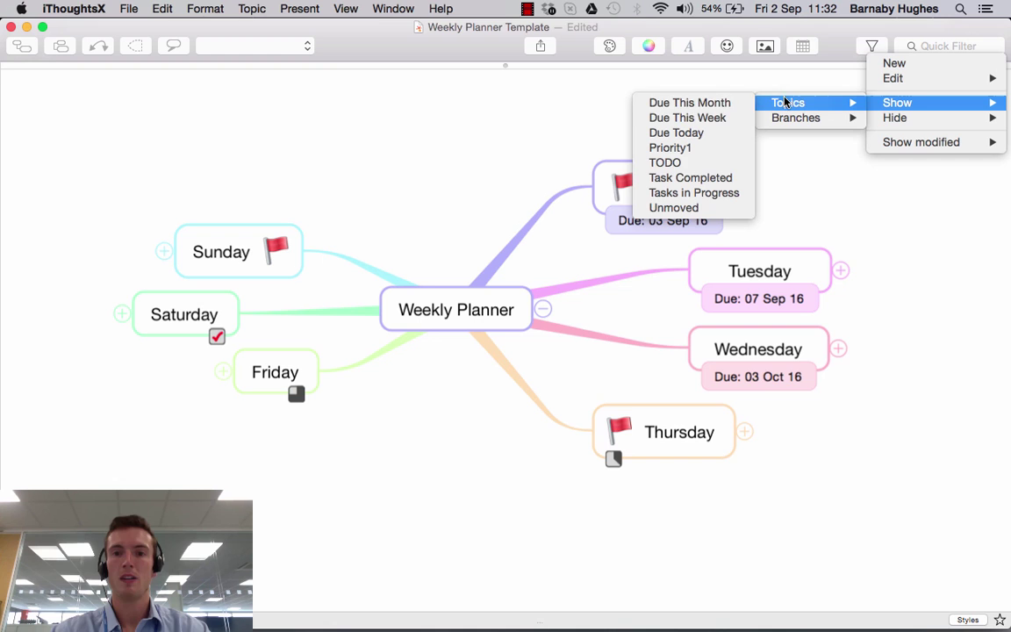
{"action": "left_click", "coordinate": [683, 209]}
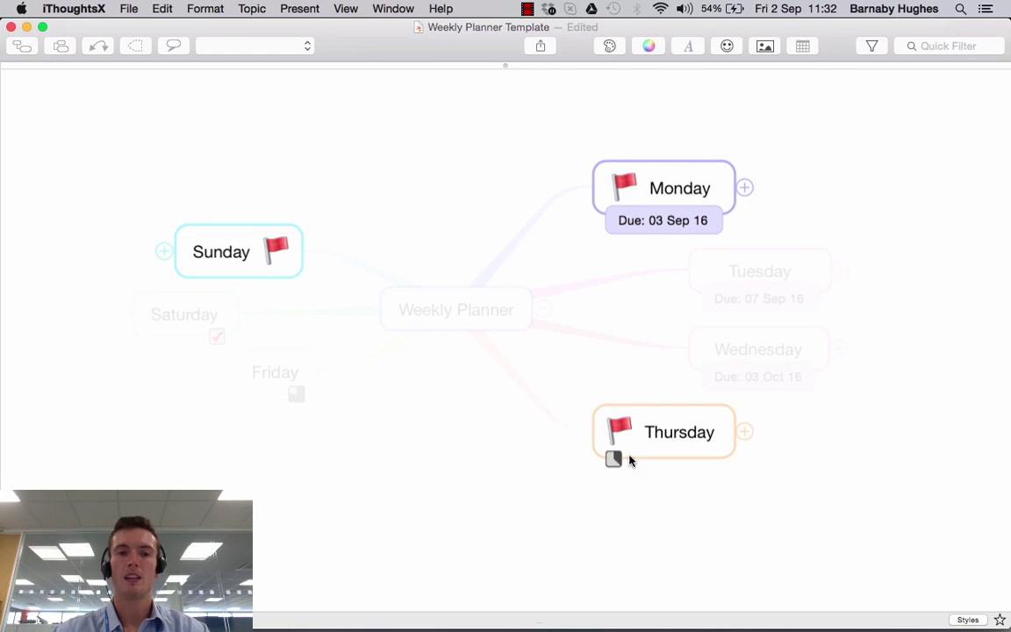
{"action": "left_click", "coordinate": [873, 48]}
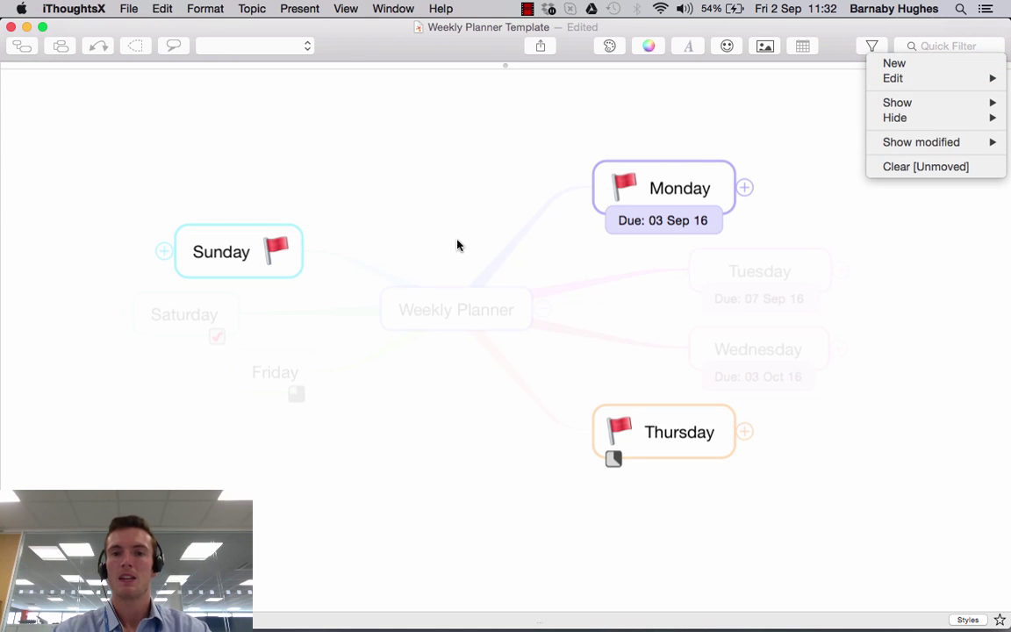
{"action": "left_click", "coordinate": [932, 166]}
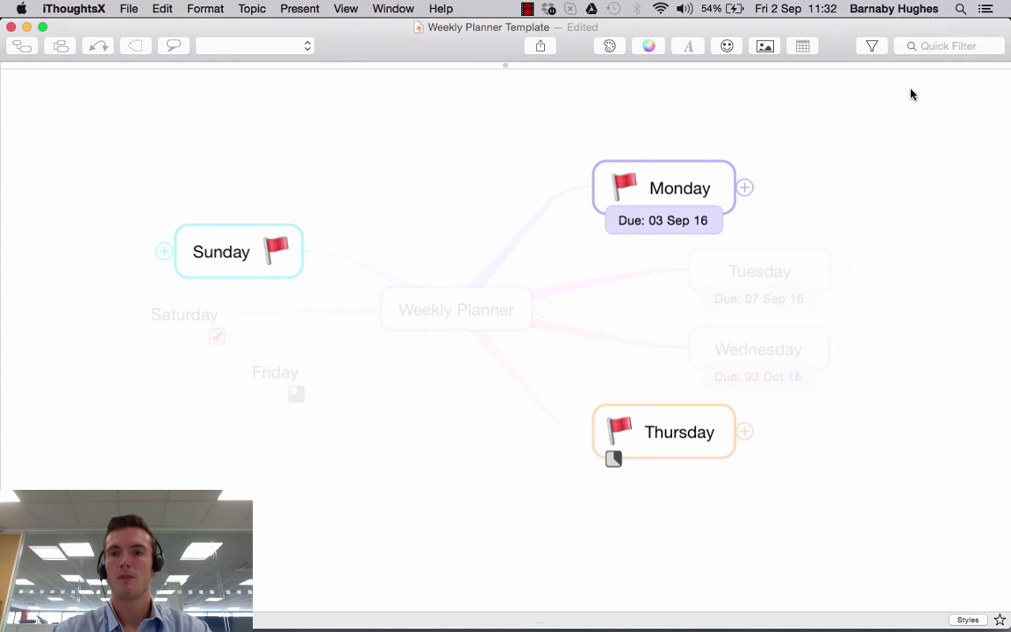
{"action": "left_click", "coordinate": [874, 47]}
{"action": "mouse_move", "coordinate": [910, 145]}
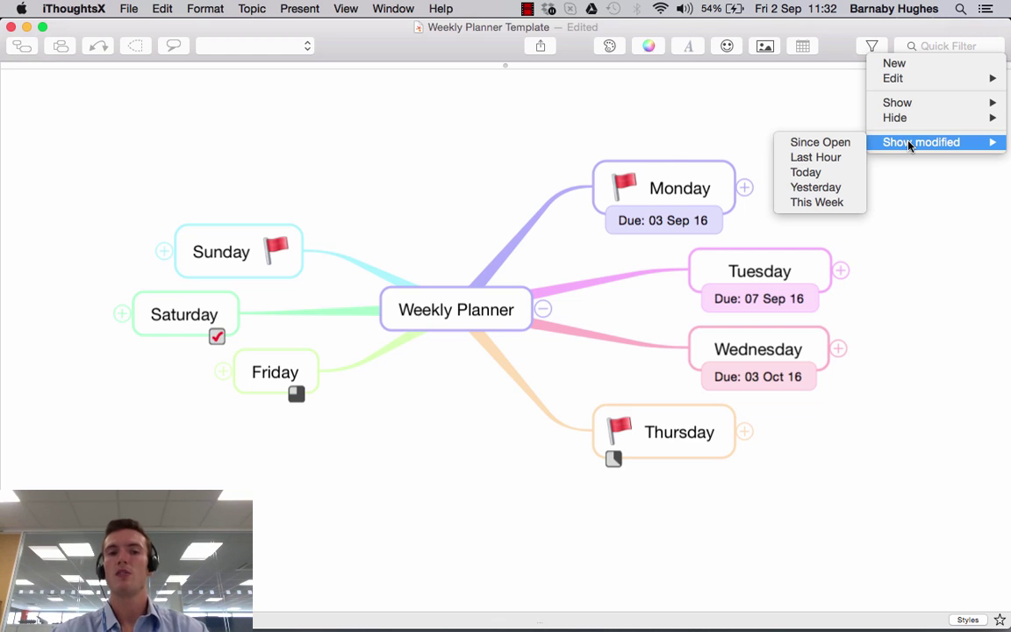
{"action": "left_click", "coordinate": [834, 158]}
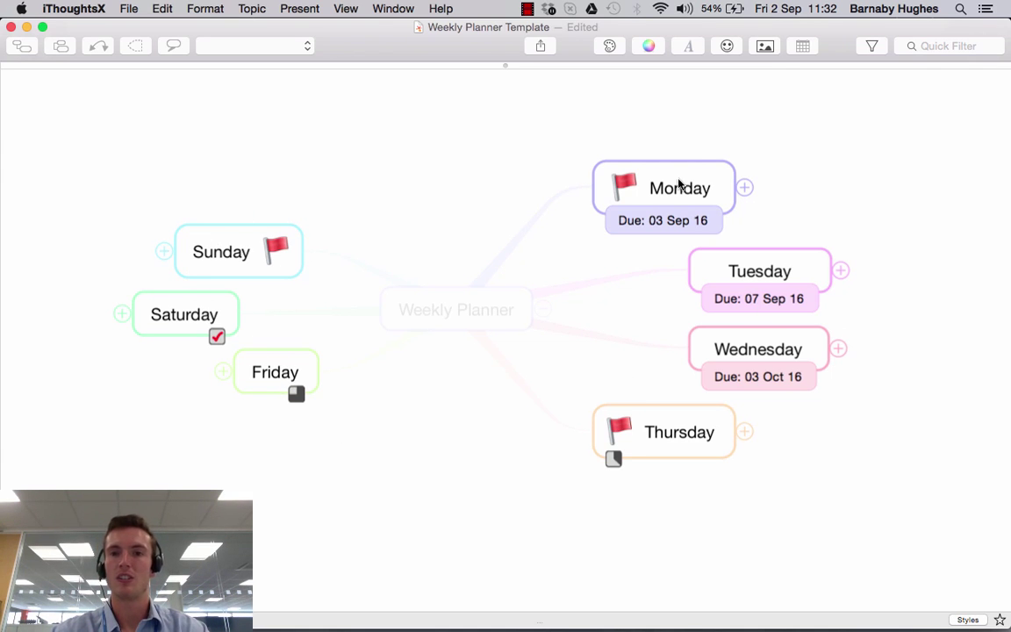
{"action": "left_click", "coordinate": [872, 46]}
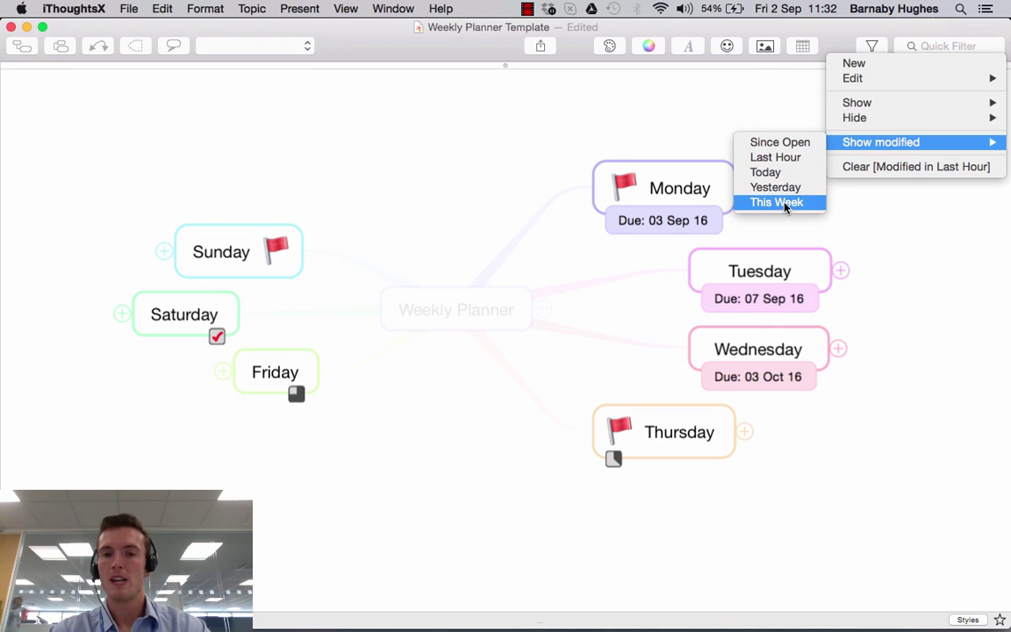
{"action": "left_click", "coordinate": [881, 261]}
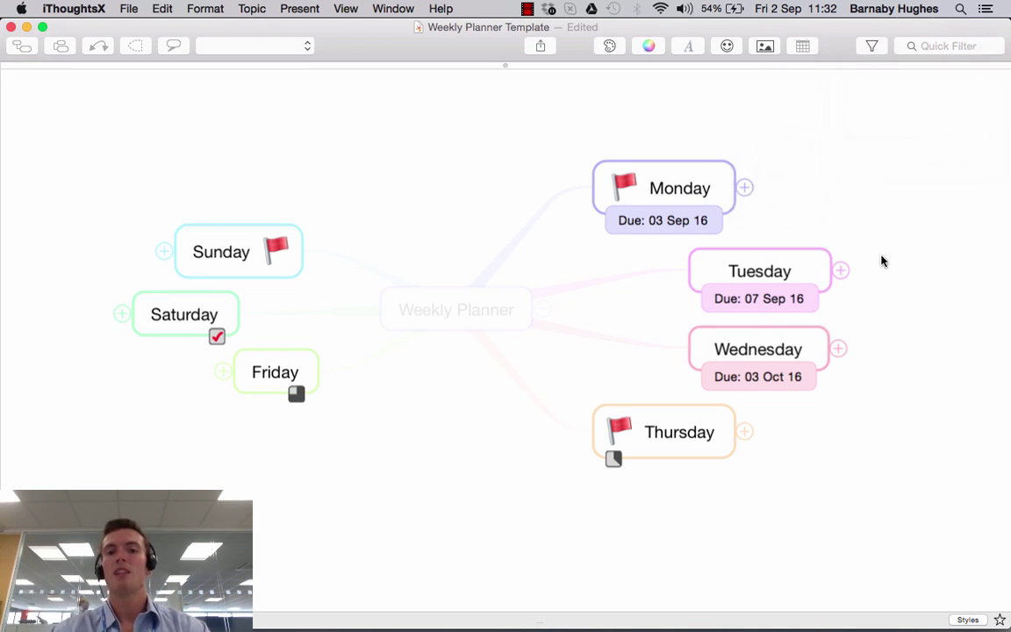
{"action": "left_click", "coordinate": [872, 49]}
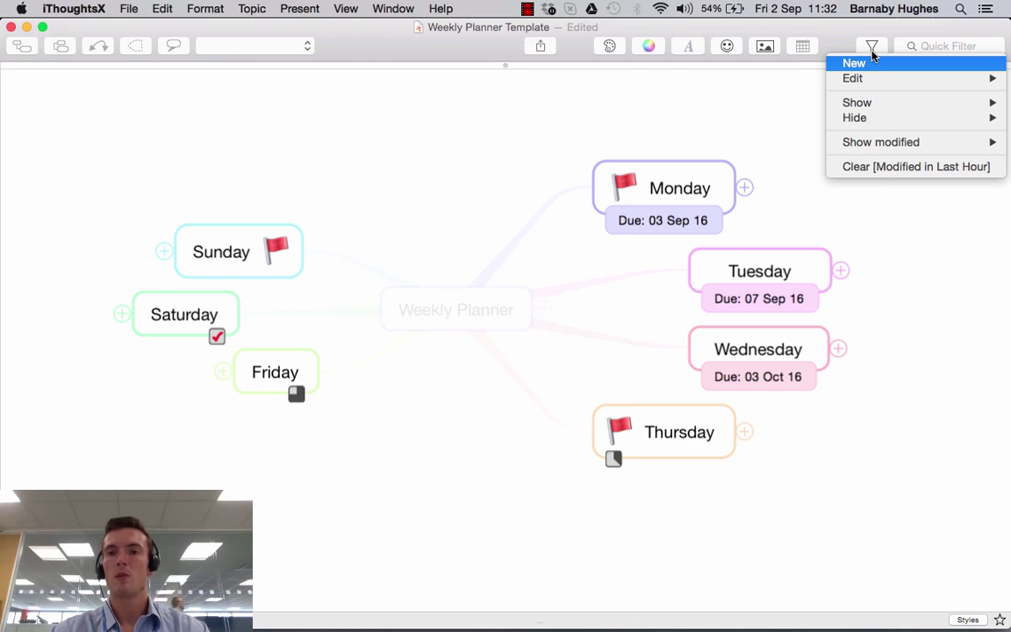
{"action": "left_click", "coordinate": [890, 167]}
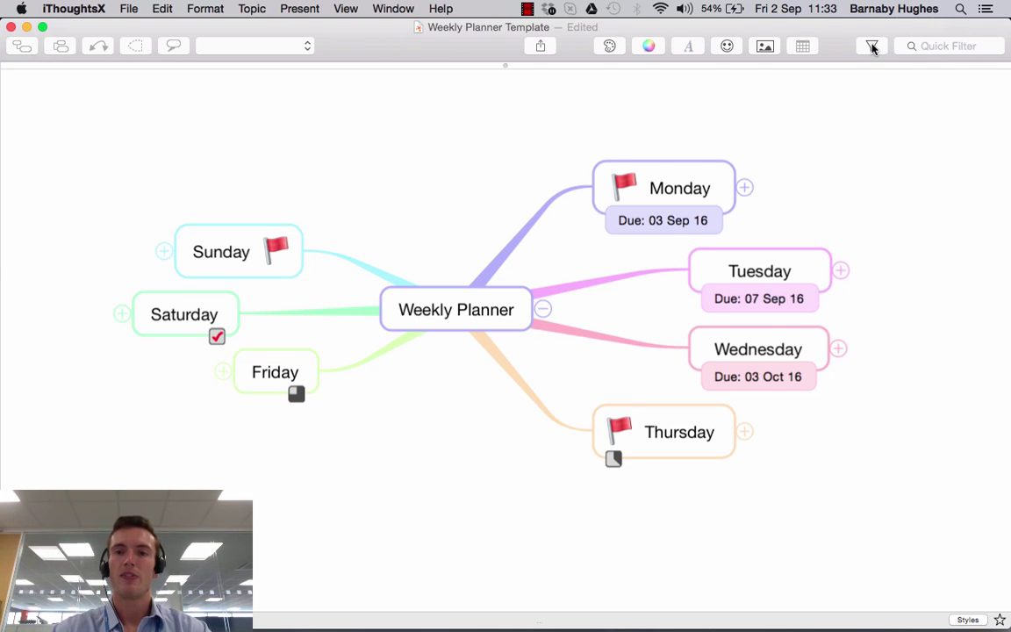
{"action": "left_click", "coordinate": [938, 45]}
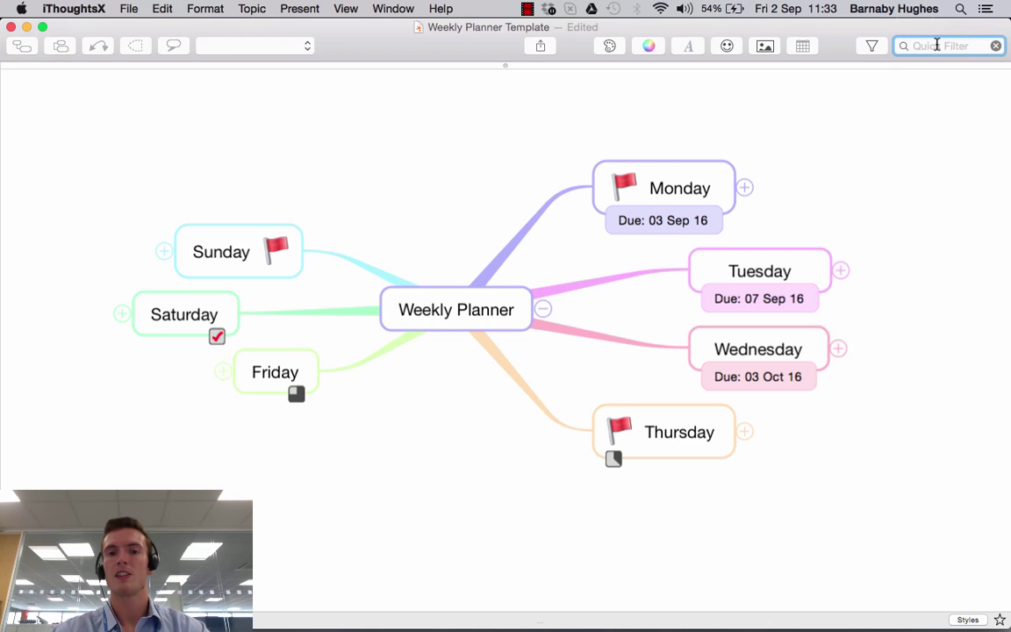
{"action": "left_click", "coordinate": [872, 46]}
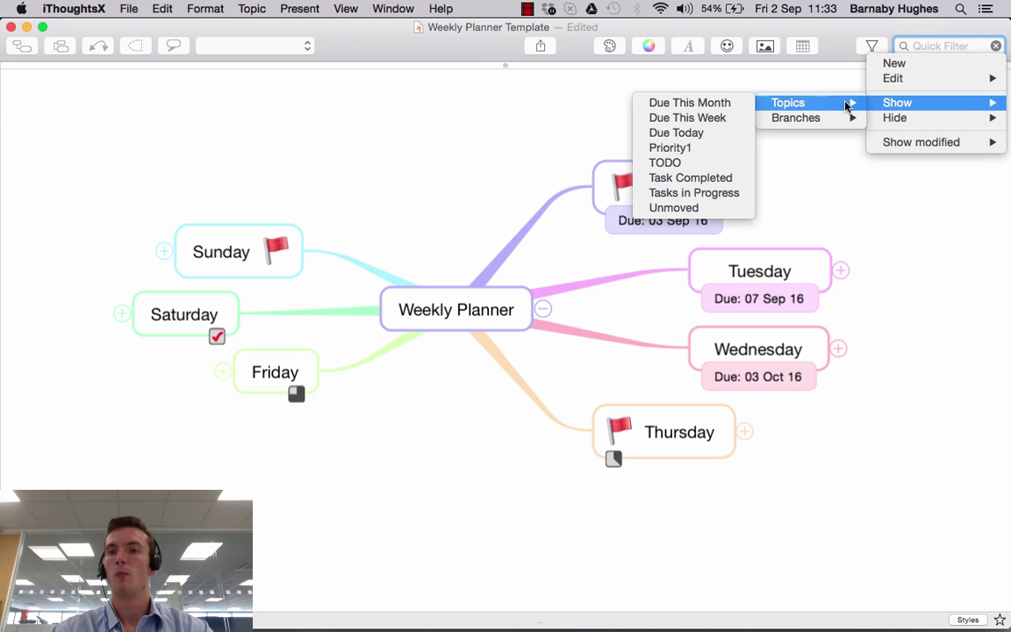
{"action": "left_click", "coordinate": [955, 292]}
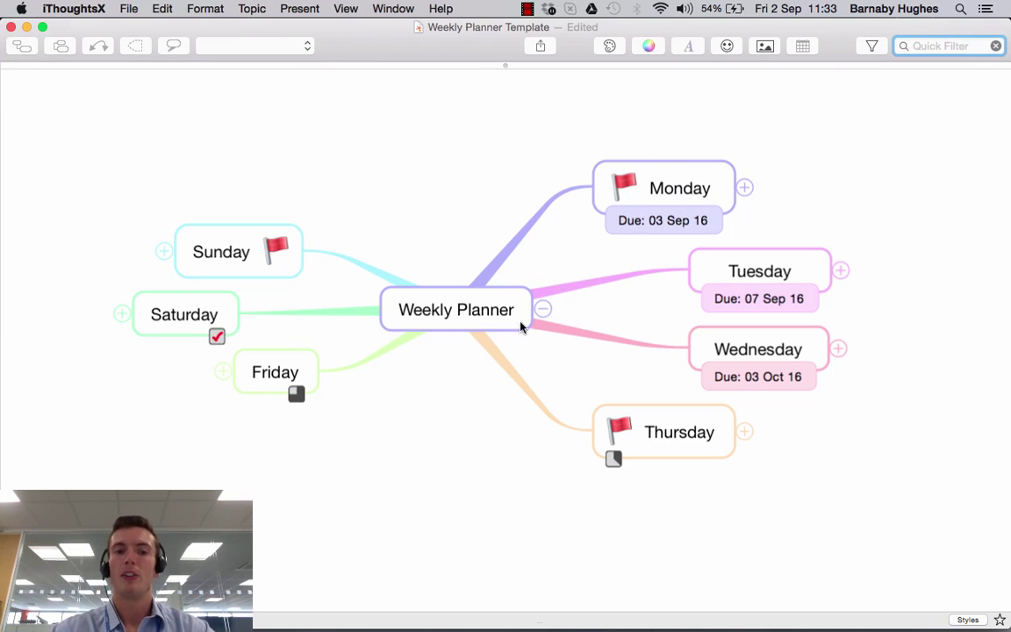